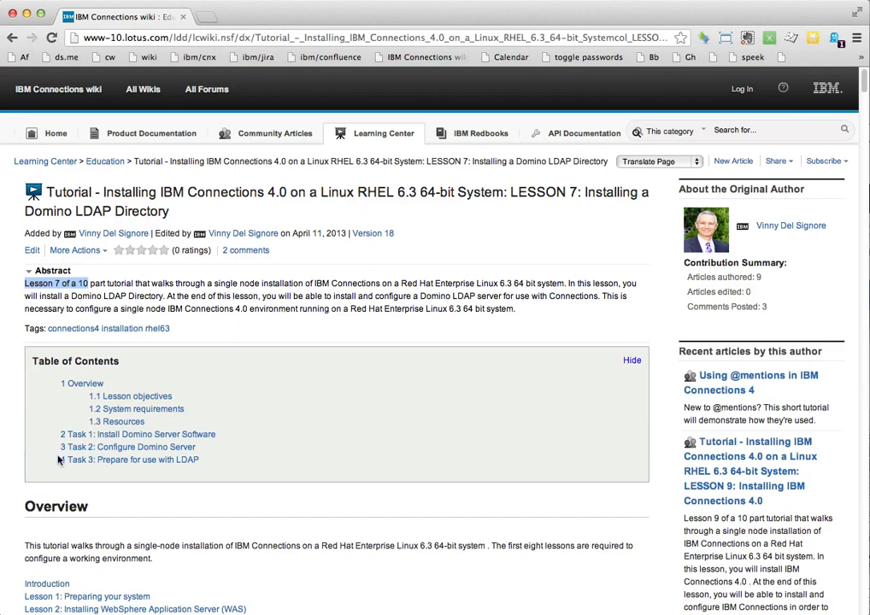
Step: Go to the wiki's 'Task 3: Prepare for use with LDAP' section and highlight the register-two-users instruction
left_click(141, 463)
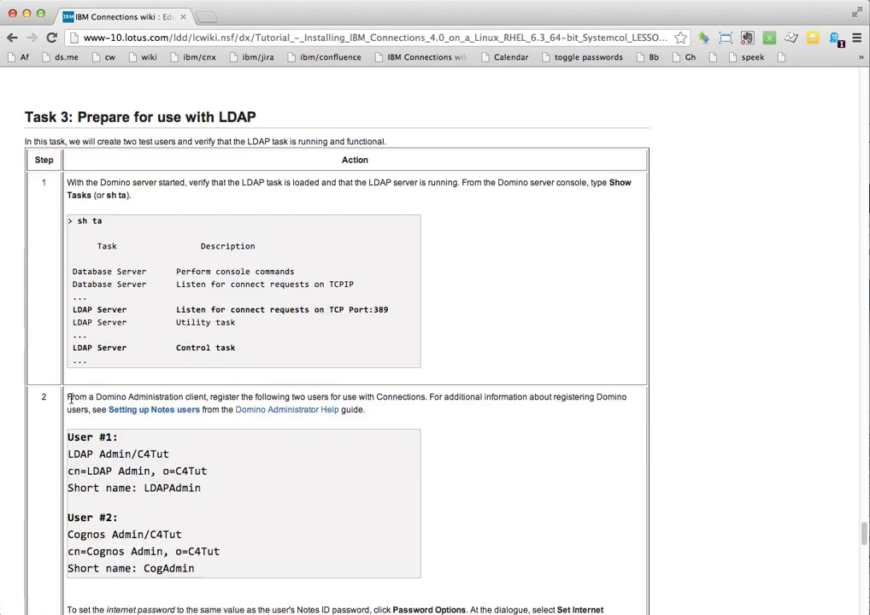
left_click_drag(67, 396, 380, 404)
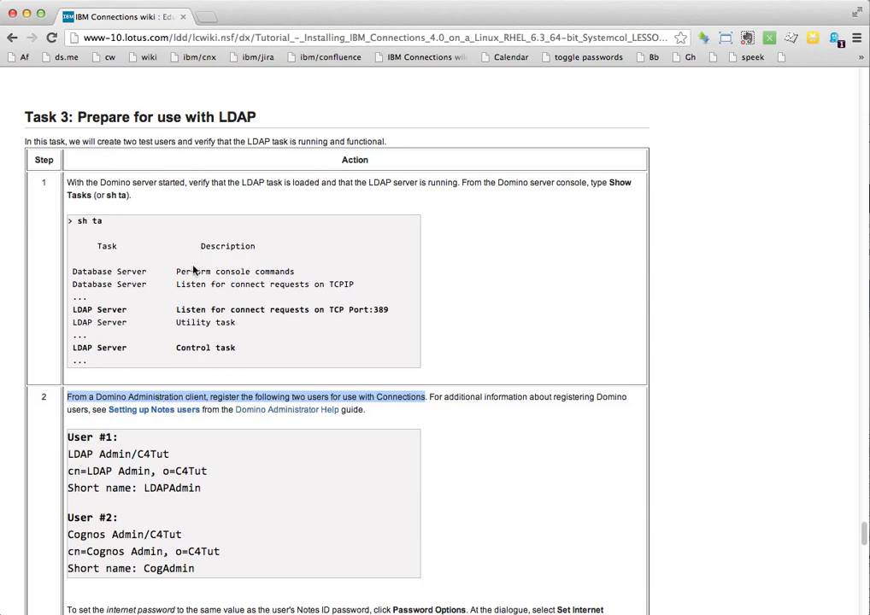
Step: Launch Domino Admin 8.5 from the server desktop and sign in with the login password
left_click(28, 15)
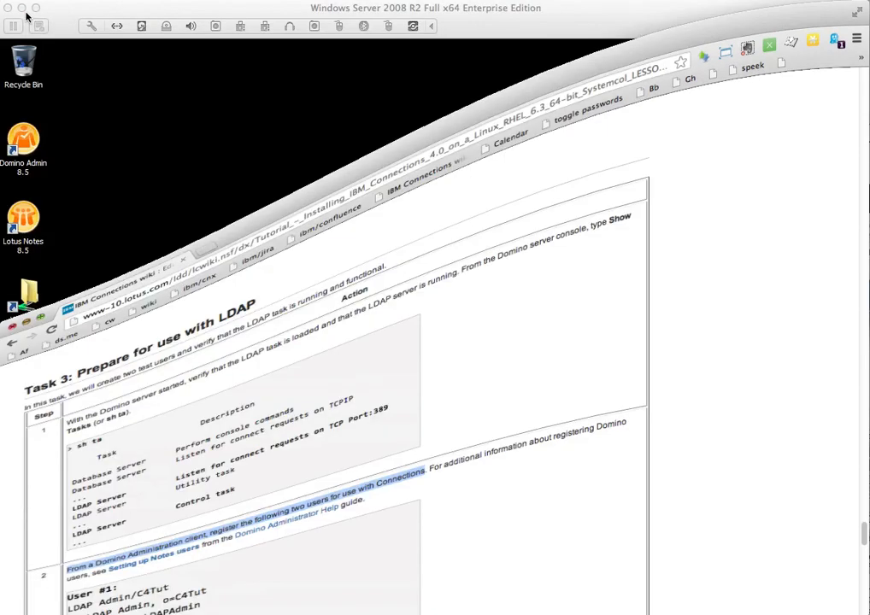
left_click(240, 288)
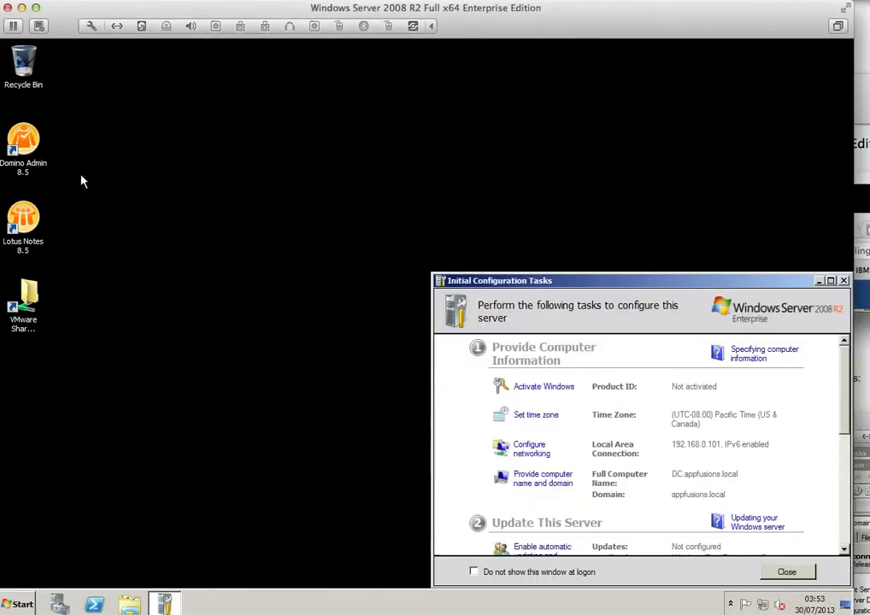
double_click(23, 139)
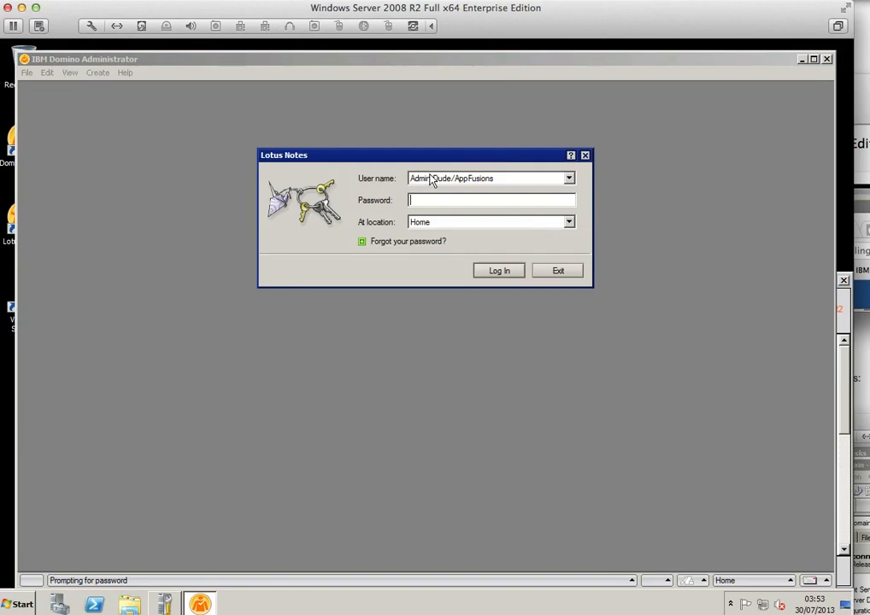
key("super+Tab")
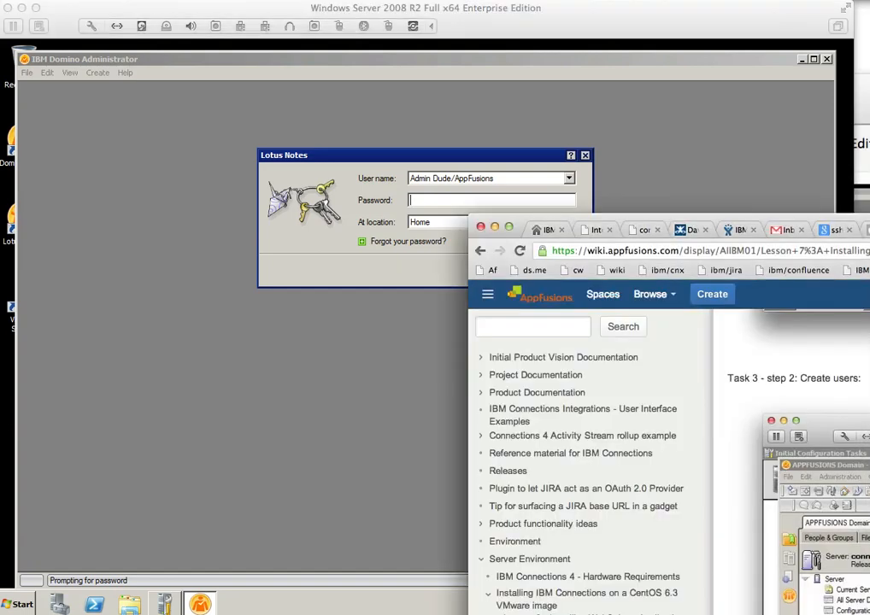
left_click(664, 25)
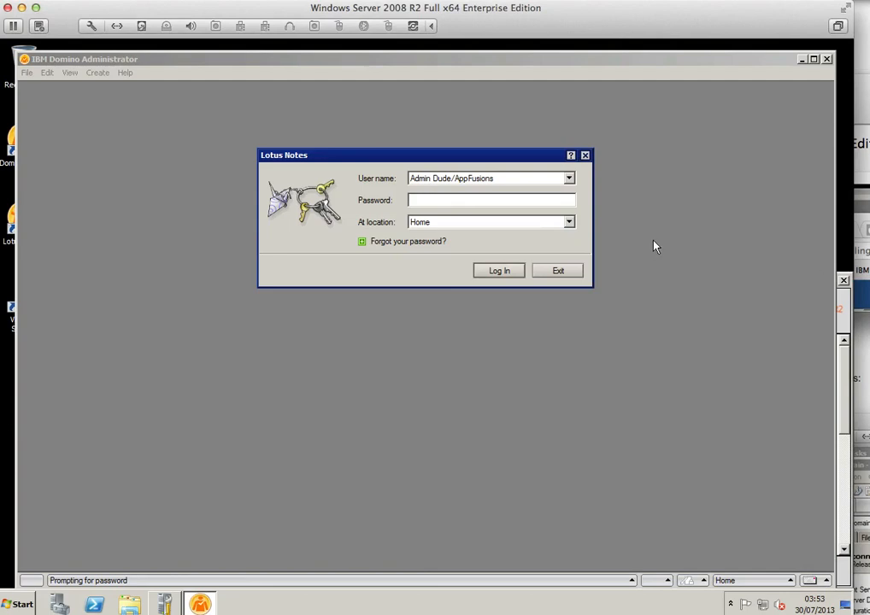
type("XXXXXXXXXXXXXXXXXXXXXXXX")
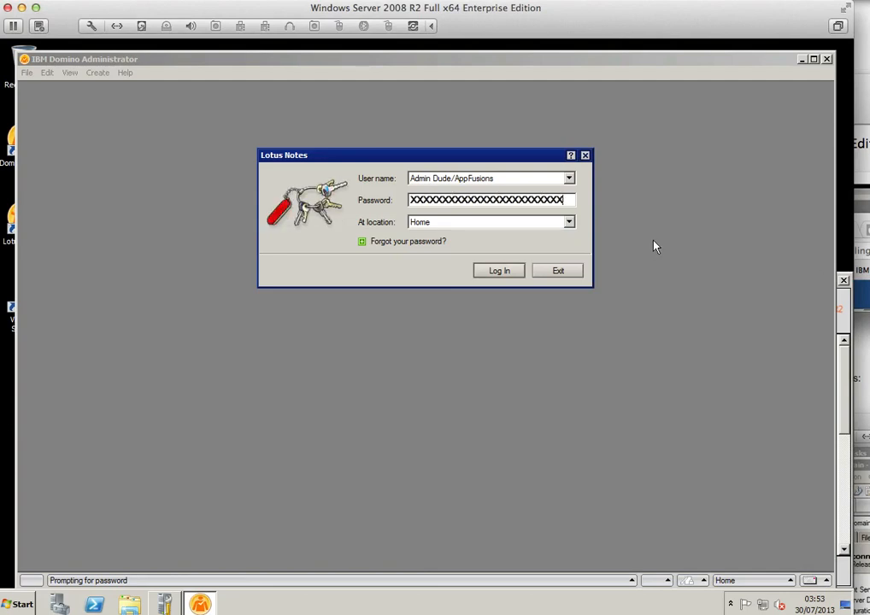
key("Return")
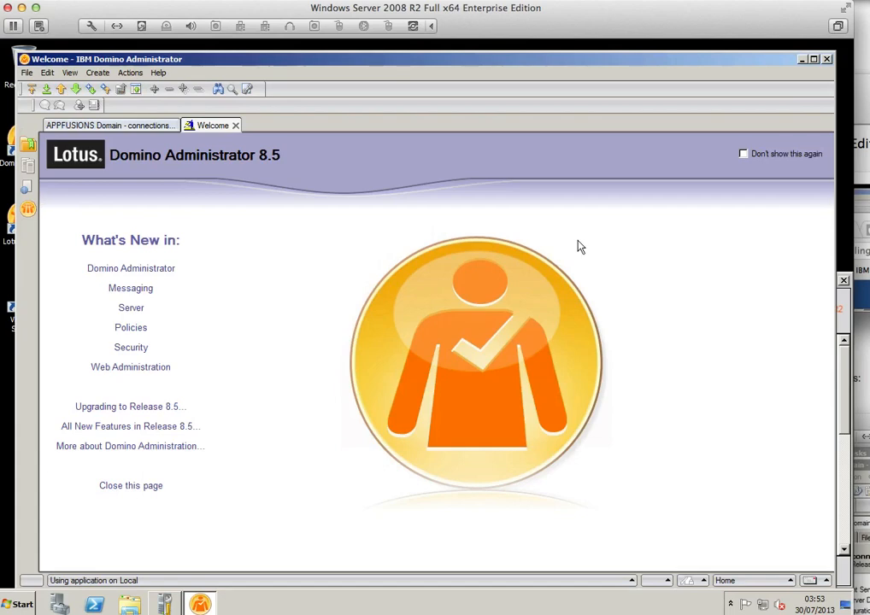
Step: Open AppFusions's Directory in the APPFUSIONS Domain and expand the People tools
left_click(109, 127)
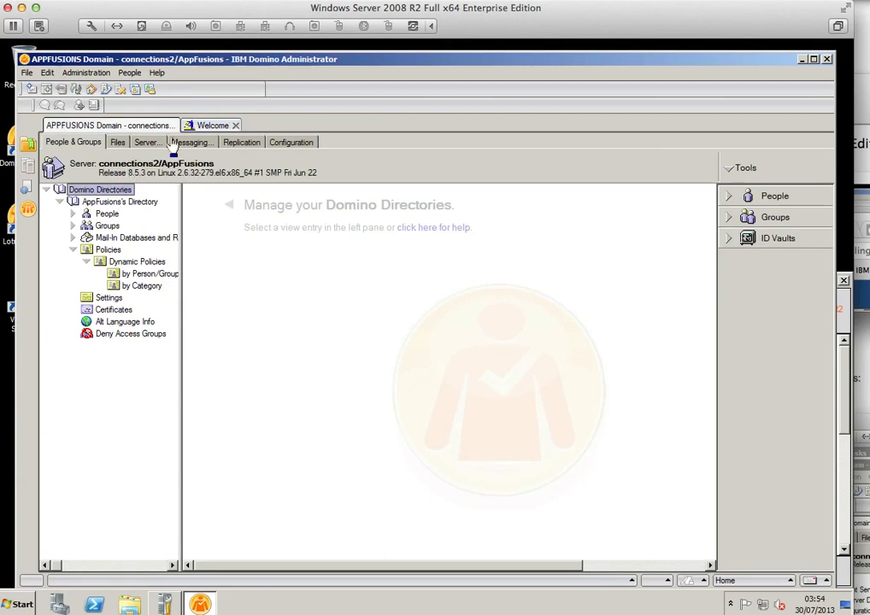
left_click(109, 203)
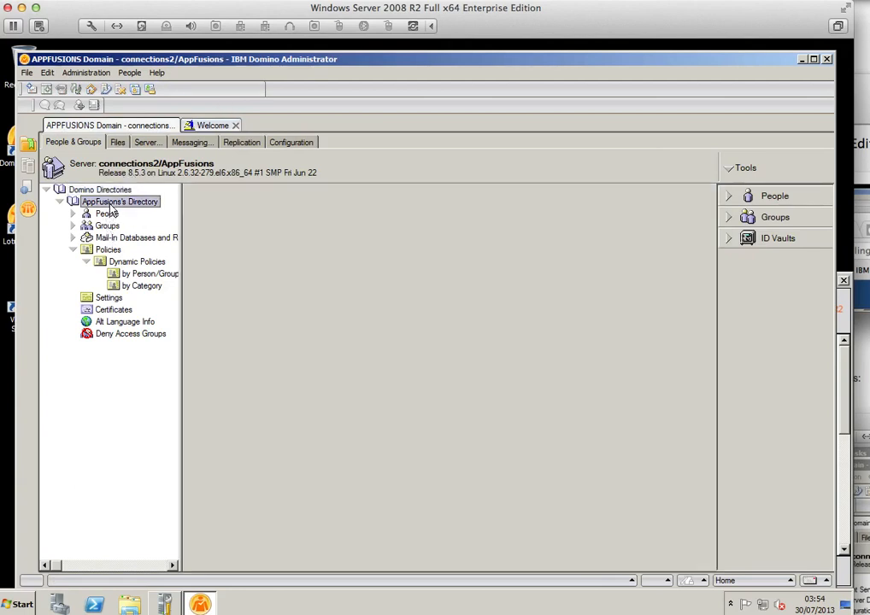
left_click(95, 191)
left_click(729, 197)
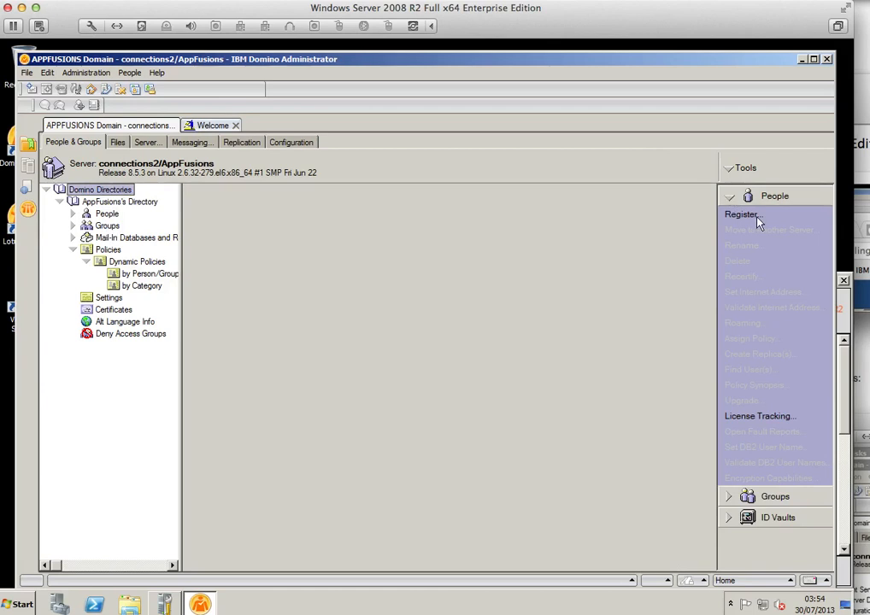
Step: Start People > Register and enter the /AppFusions certifier password
left_click(750, 216)
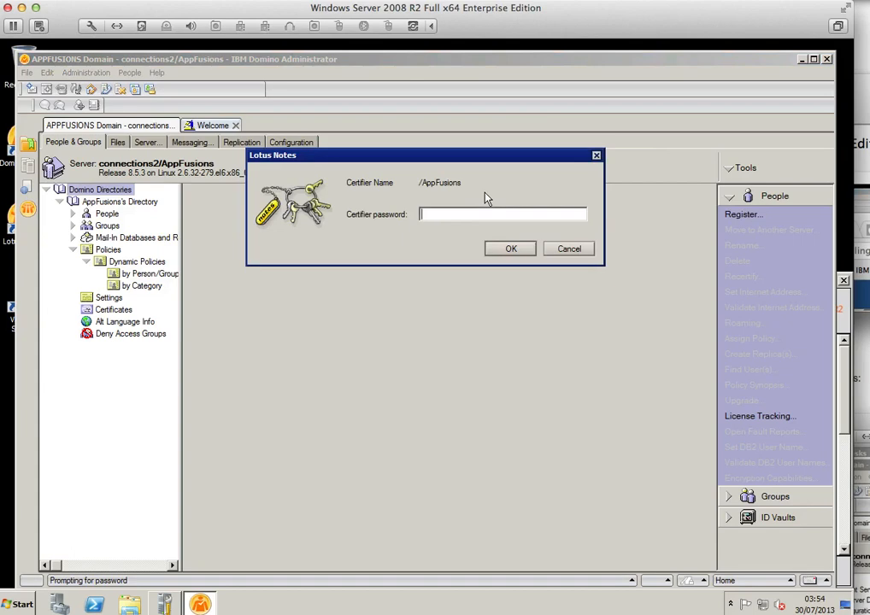
type("xxxxxxxxxxxxxxxxxxx")
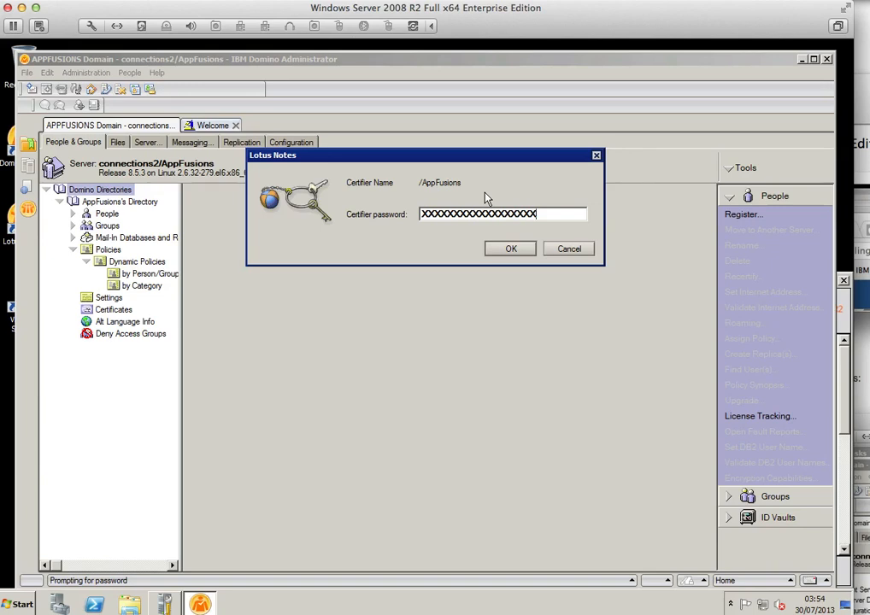
key("Return")
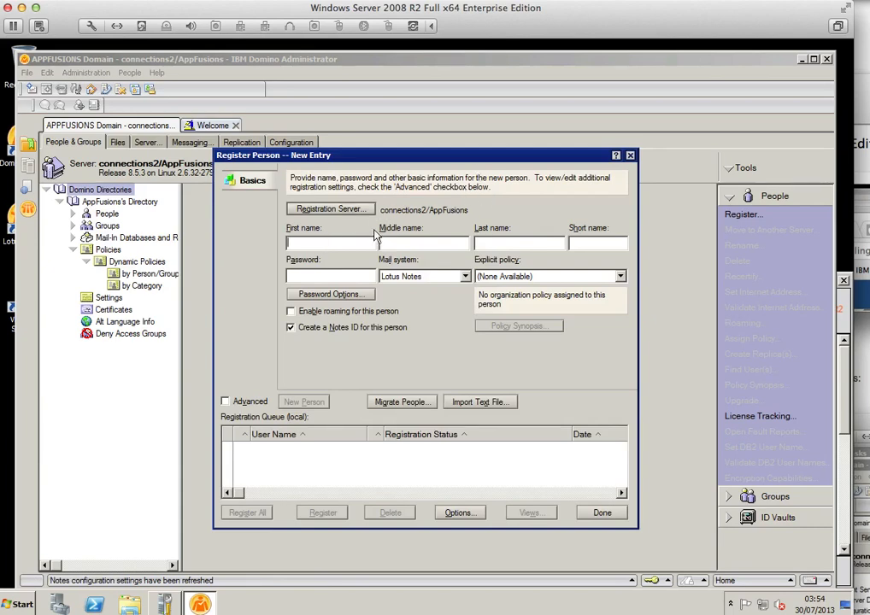
Step: Enter the new user's first name, last name, replacement short name and password
type("Charlies")
key("Tab")
key("Tab")
type("Chaplin")
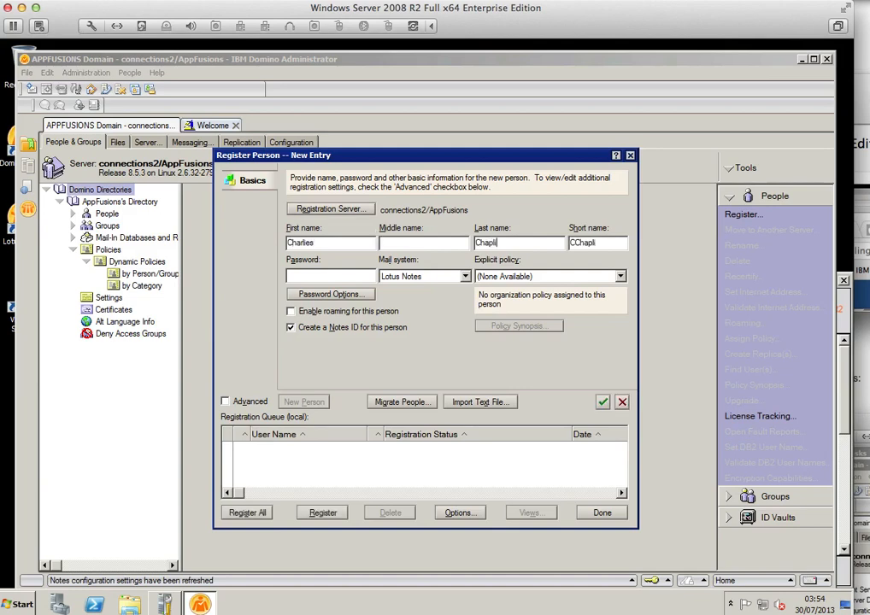
double_click(589, 245)
type("charlie")
left_click(352, 275)
type("password")
Step: Disable Notes ID creation and set the mail system to Other Internet
left_click(292, 329)
left_click(291, 328)
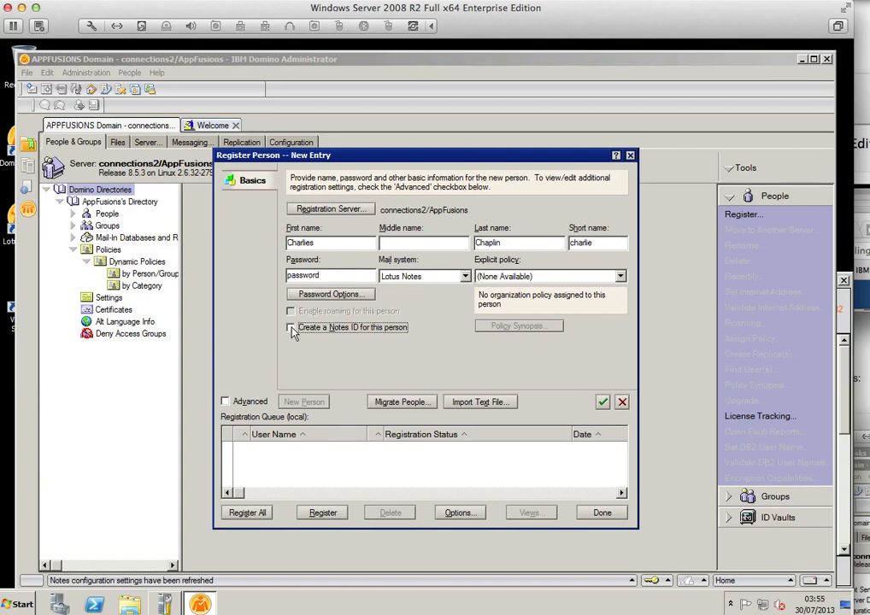
left_click(465, 276)
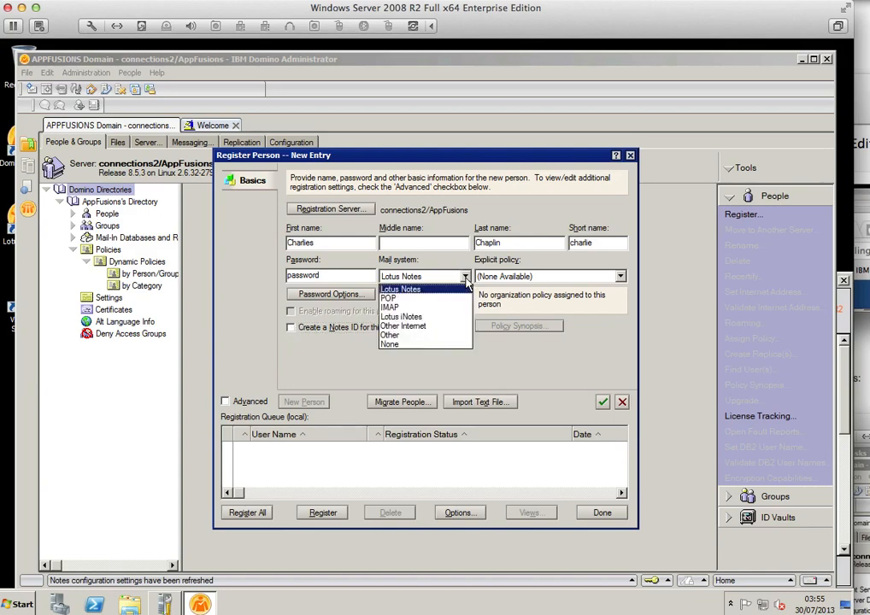
left_click(454, 330)
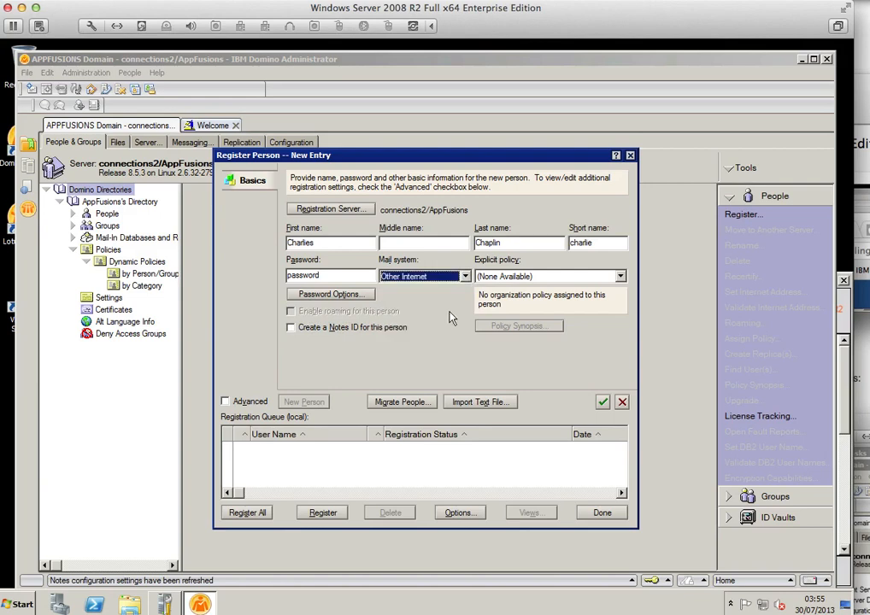
Step: Enter the user's forwarding e-mail address on the Address page, replacing the stray quote with @
left_click(226, 401)
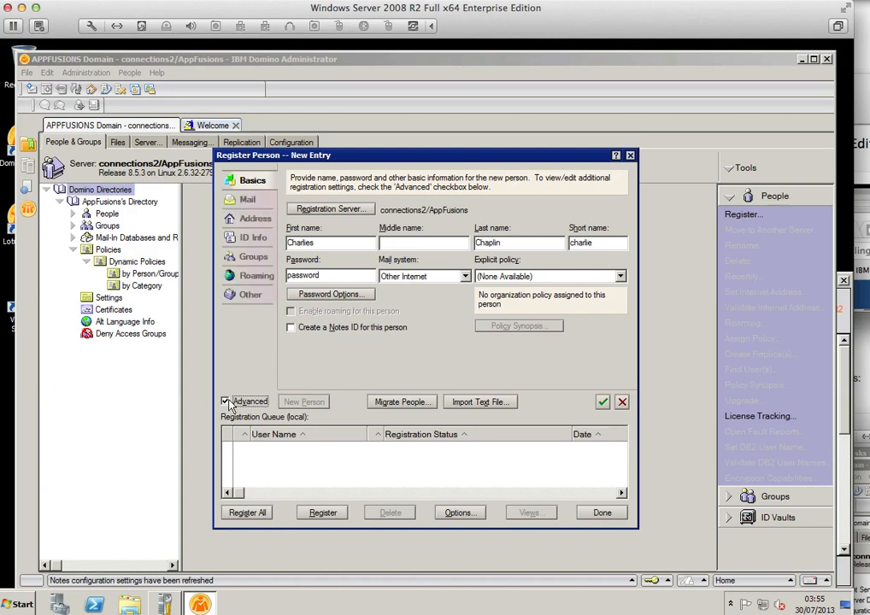
left_click(250, 201)
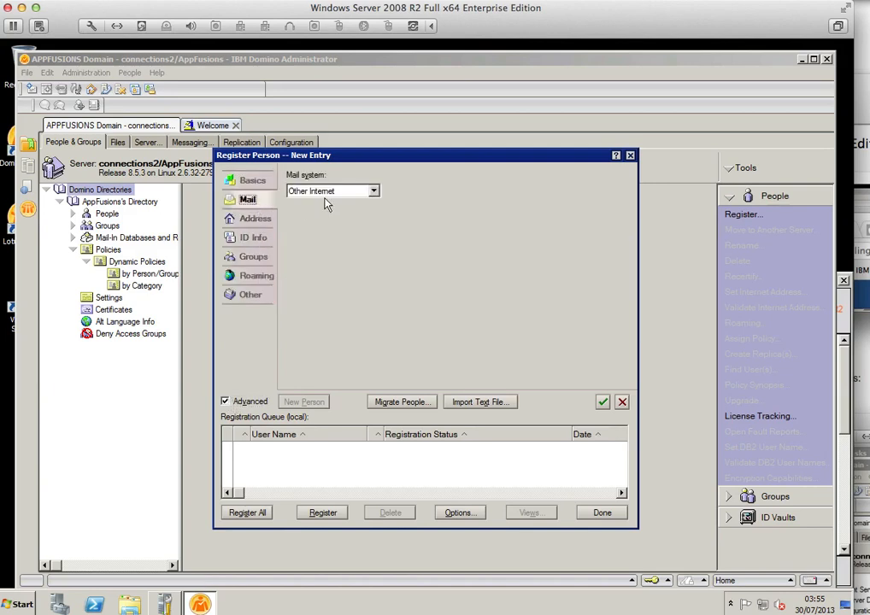
left_click(253, 220)
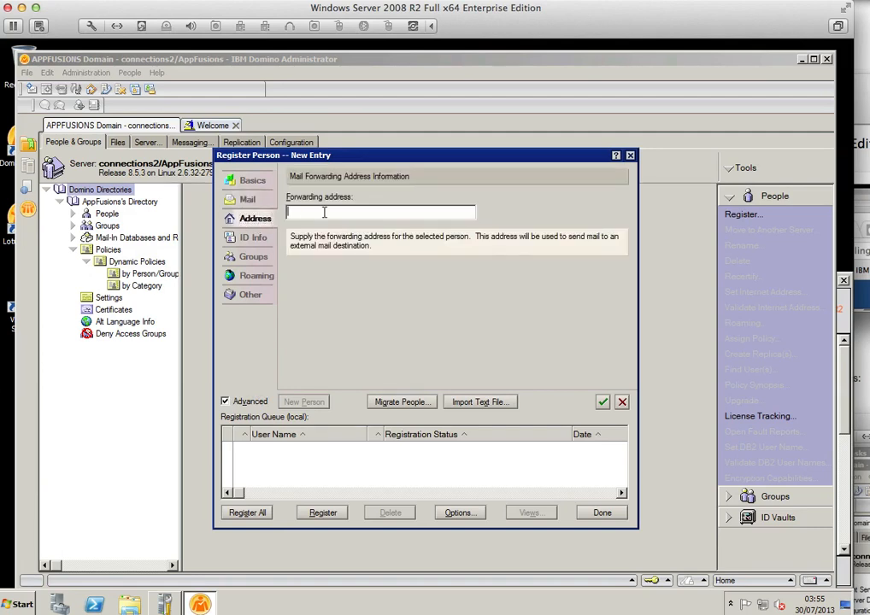
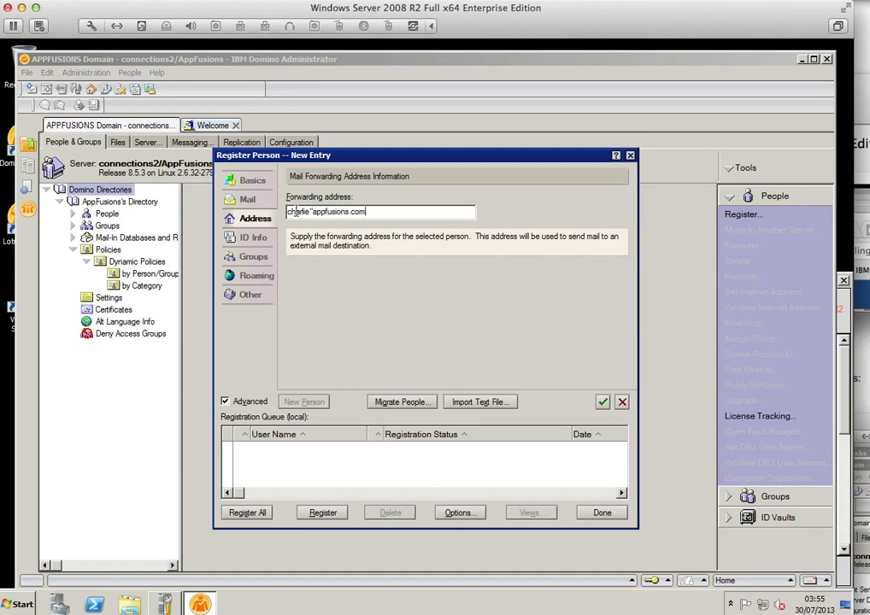
left_click_drag(313, 210, 308, 210)
type("@")
Step: Review the ID Info, Groups, Roaming and Other pages, then go back to Basics
left_click(252, 241)
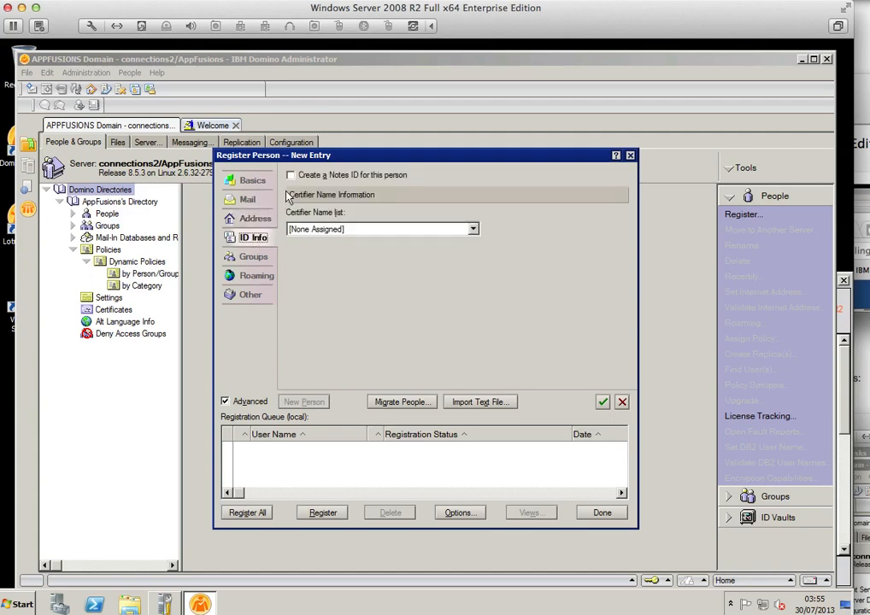
left_click(255, 259)
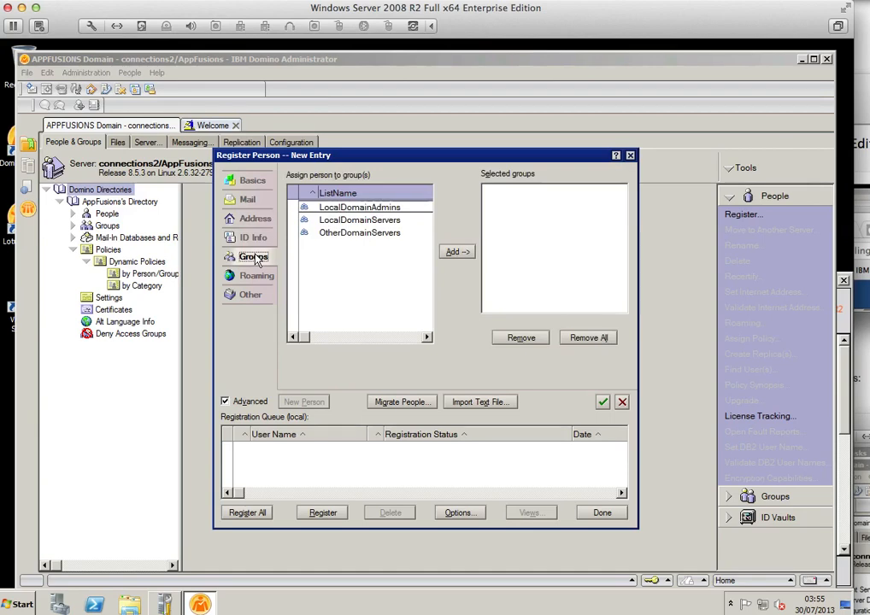
left_click(252, 282)
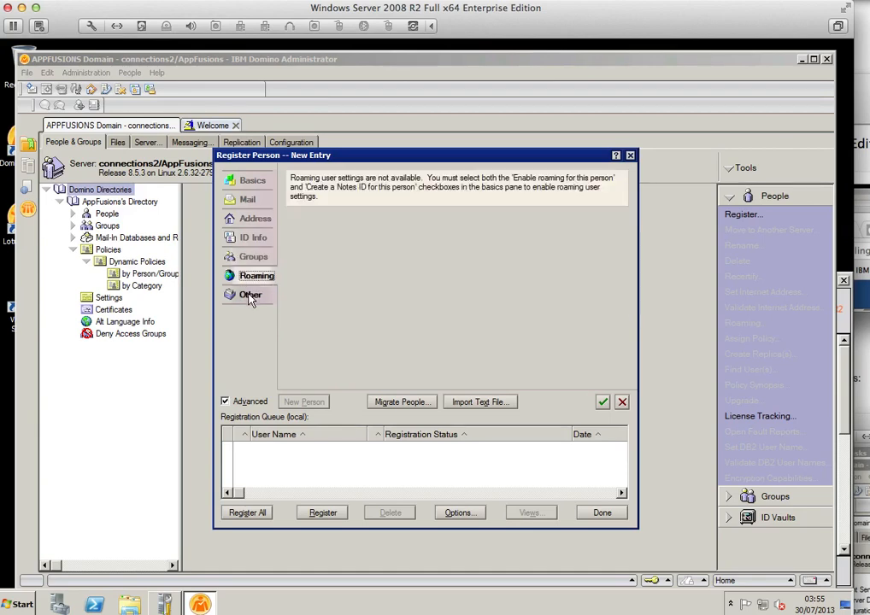
left_click(248, 298)
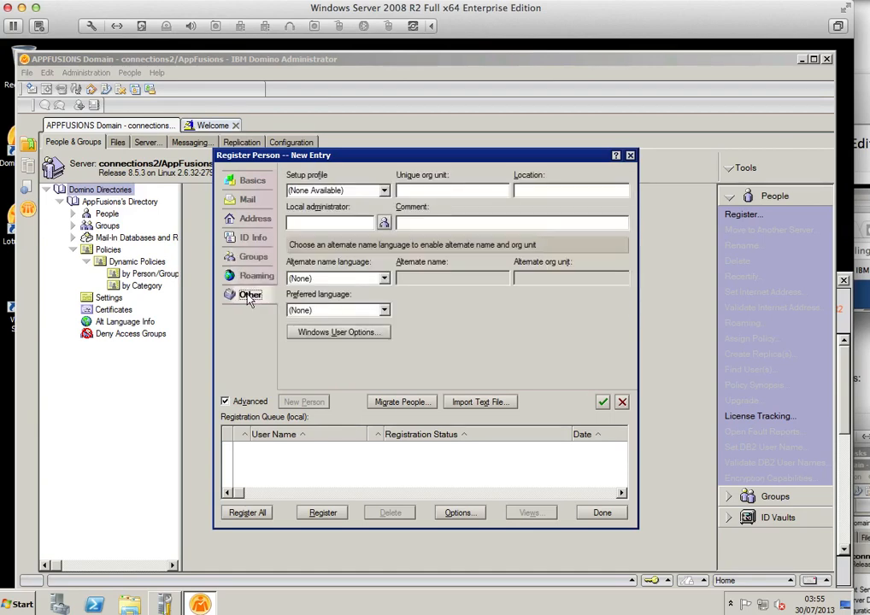
left_click(254, 183)
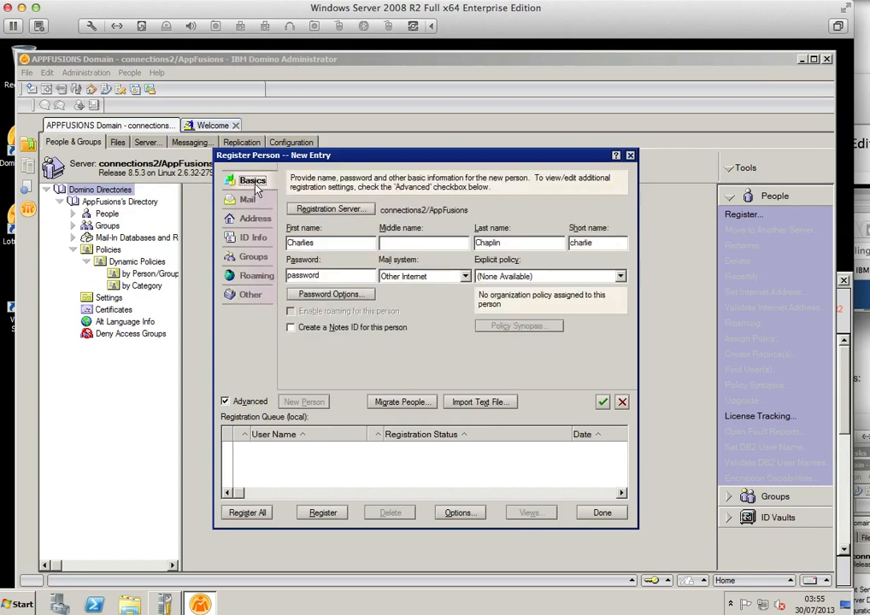
Step: Delete the trailing 's' from the first name and close Password Options unchanged
left_click(317, 244)
key("BackSpace")
left_click(330, 294)
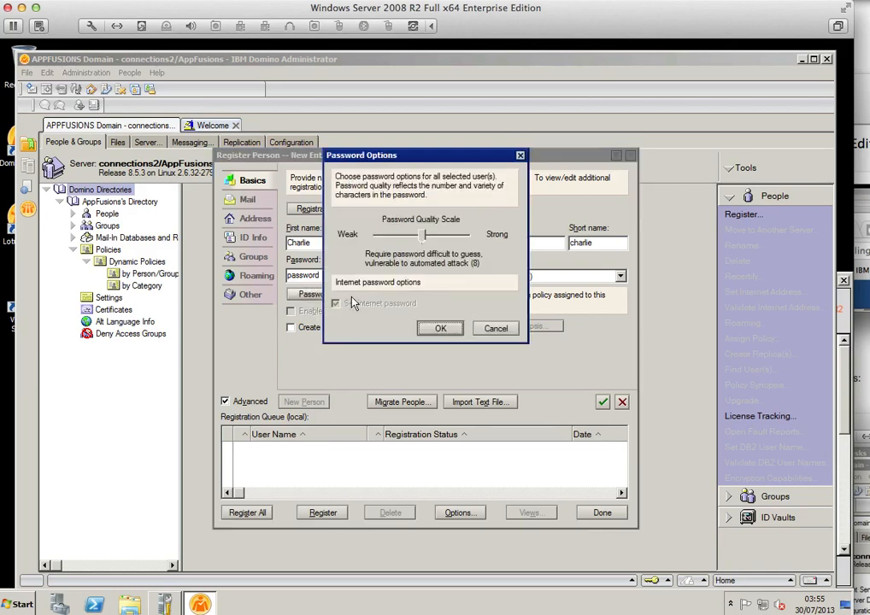
left_click(495, 329)
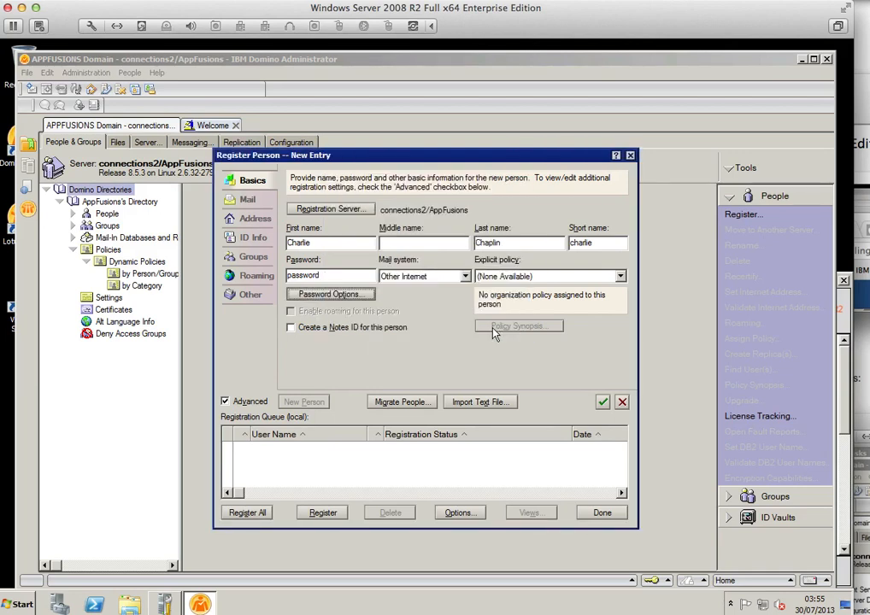
Step: Check the forwarding address, then reselect Other Internet as the mail system on Basics
left_click(256, 224)
double_click(298, 214)
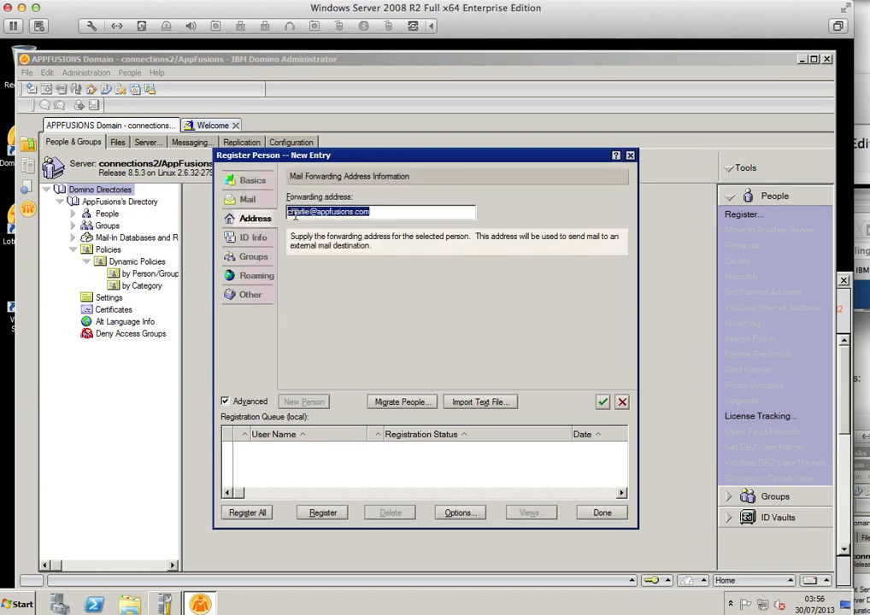
left_click(253, 182)
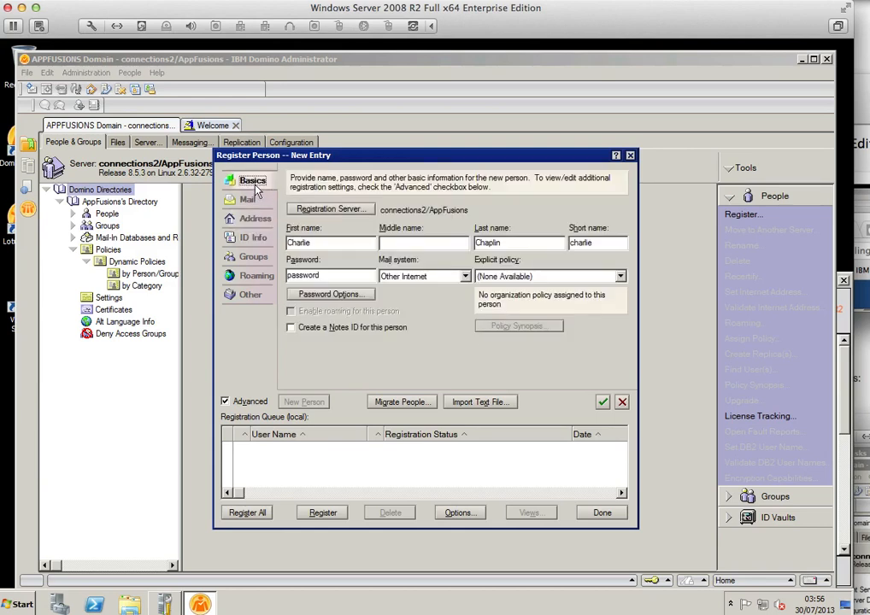
left_click(466, 276)
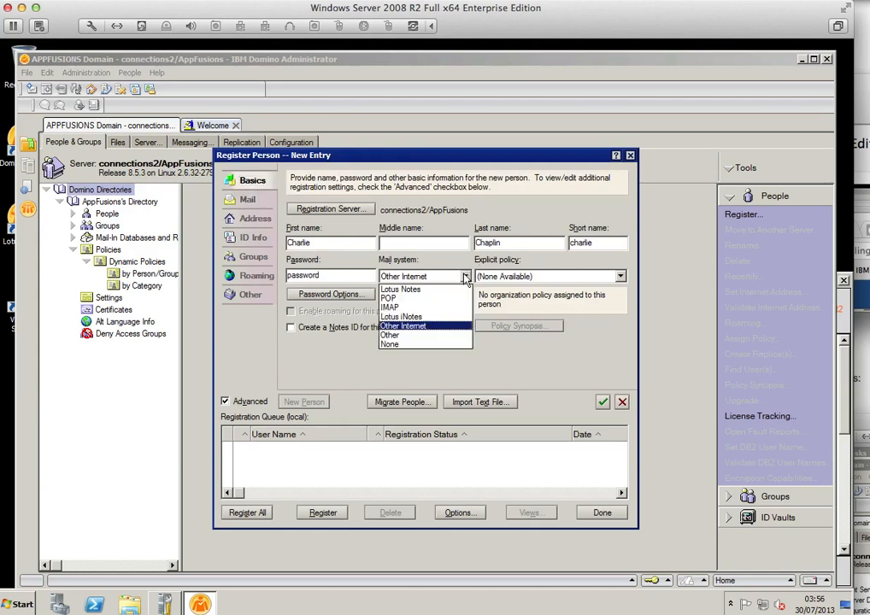
left_click(463, 328)
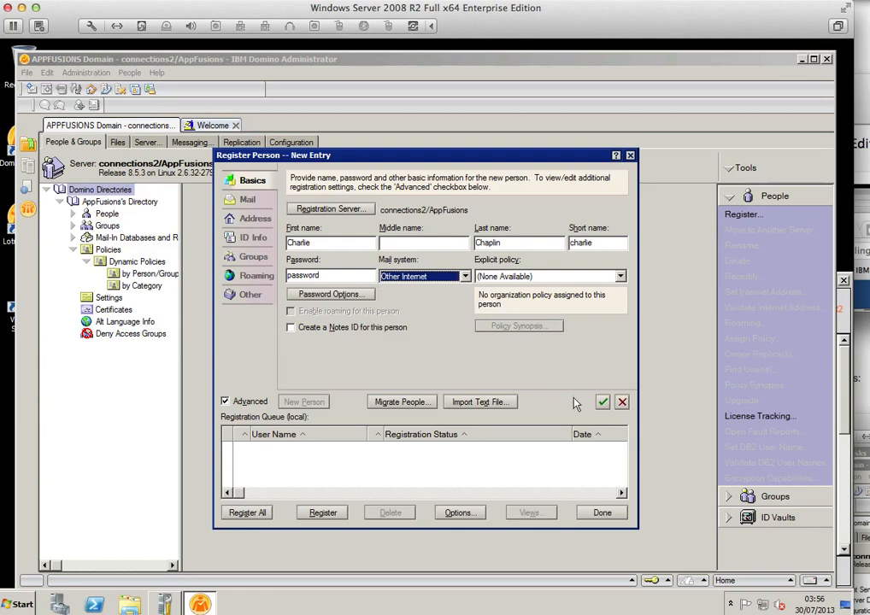
Step: After the complexity warning, strengthen the password by replacing a letter with 0
left_click(601, 401)
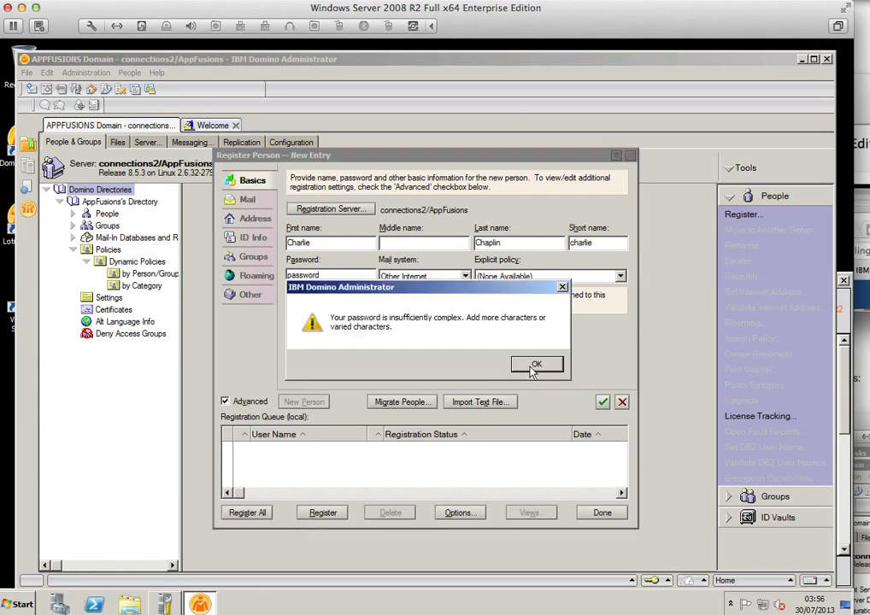
left_click(534, 365)
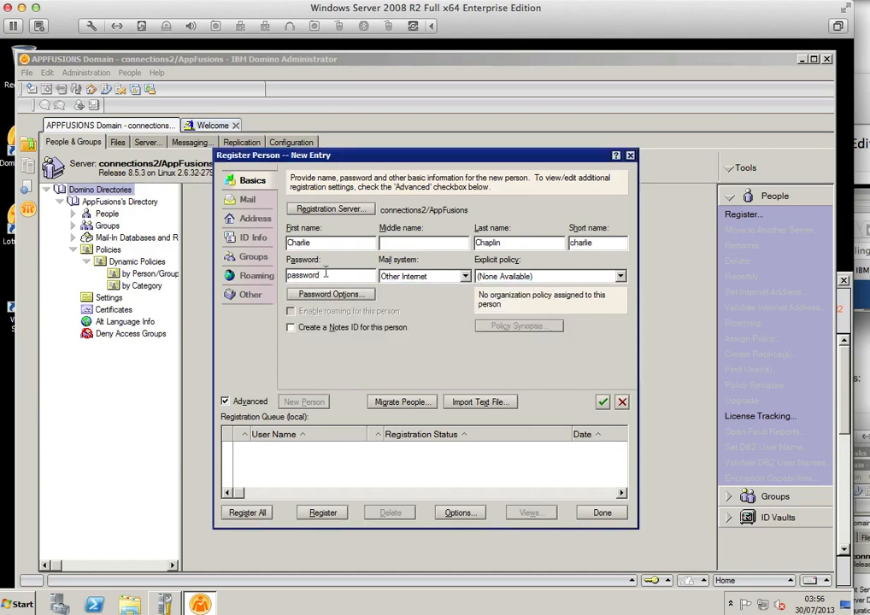
key("Left")
key("Left")
key("shift+Left")
type("0")
left_click(604, 404)
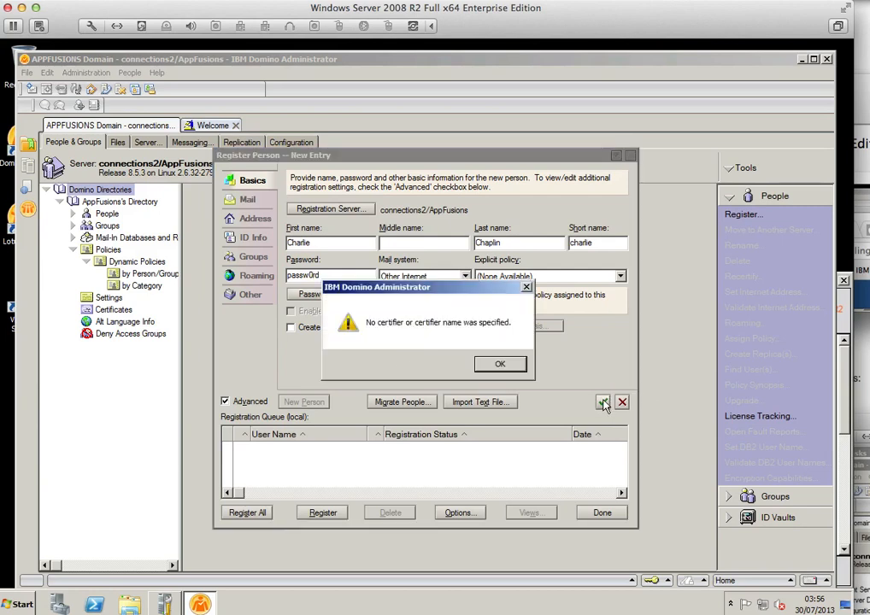
Step: Choose the /AppFusions certifier, queue the person and register all successfully
left_click(501, 366)
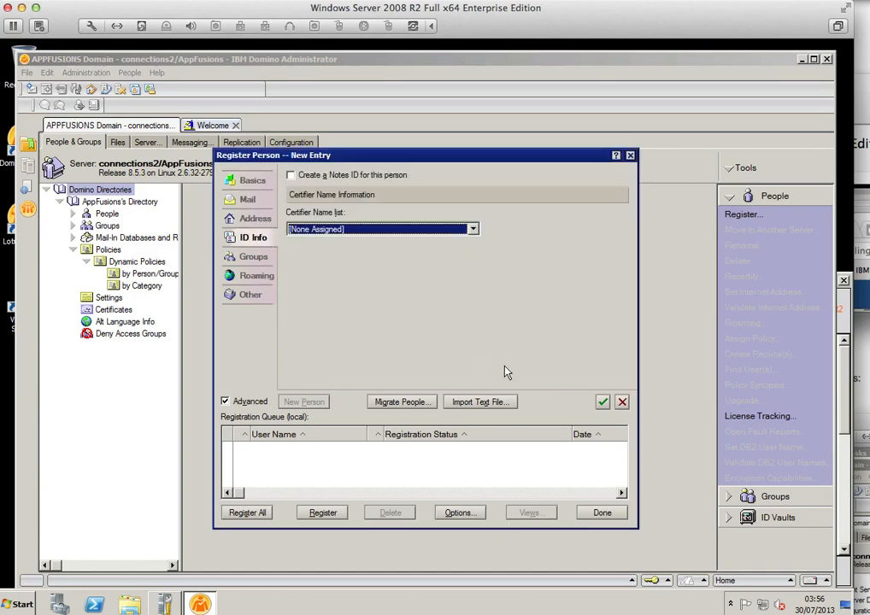
left_click(474, 229)
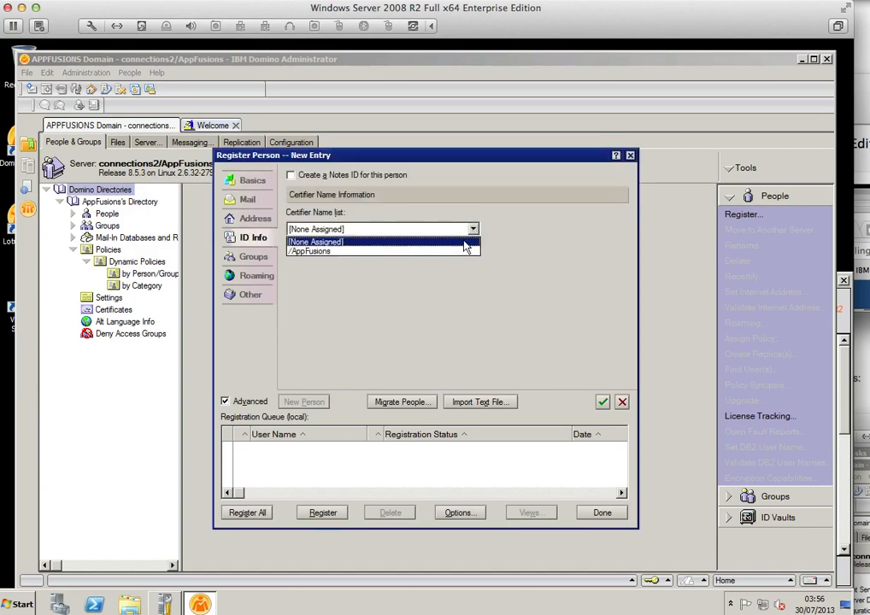
left_click(470, 250)
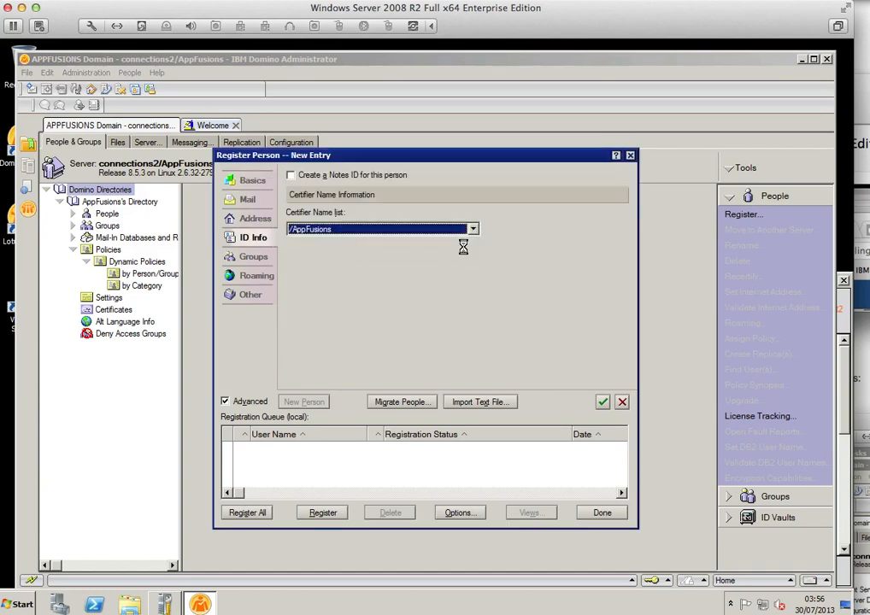
left_click(603, 401)
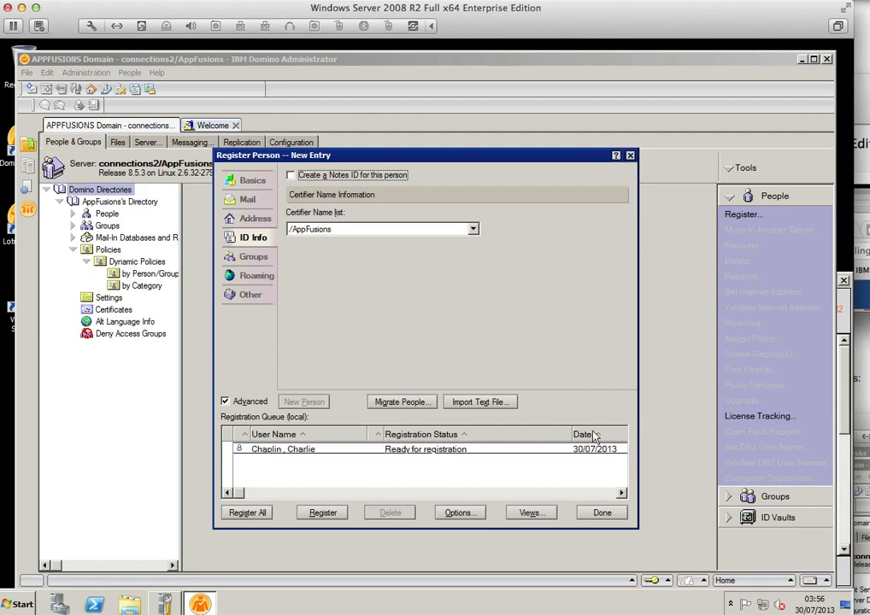
left_click(429, 450)
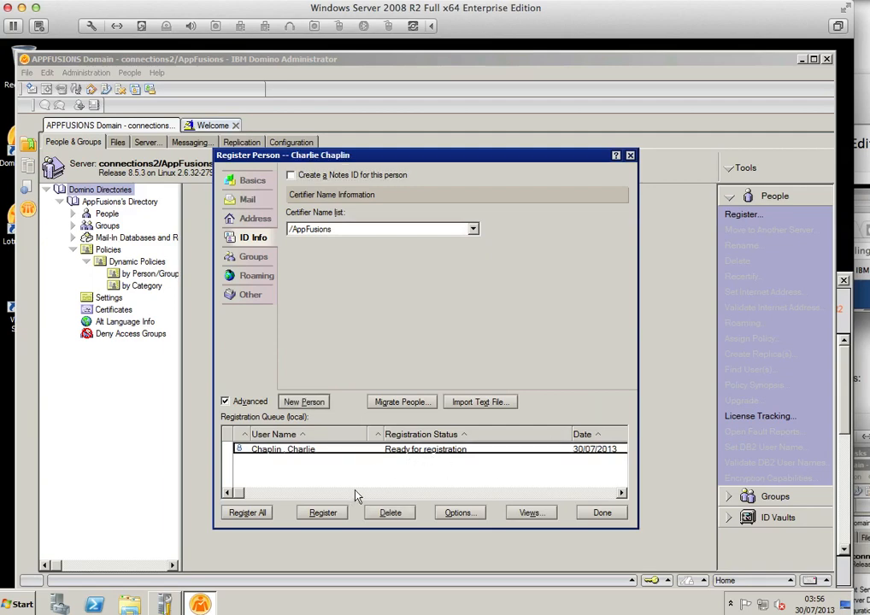
left_click(251, 513)
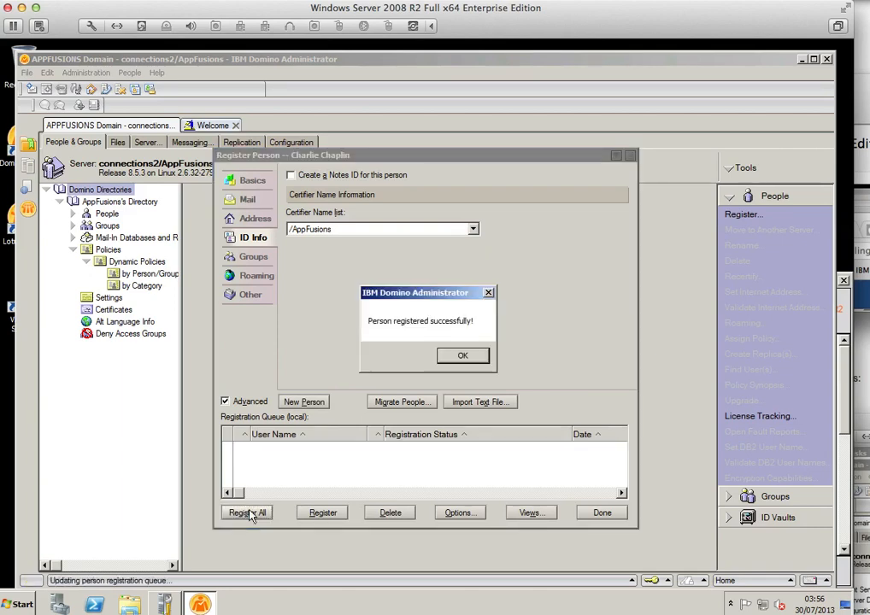
left_click(460, 357)
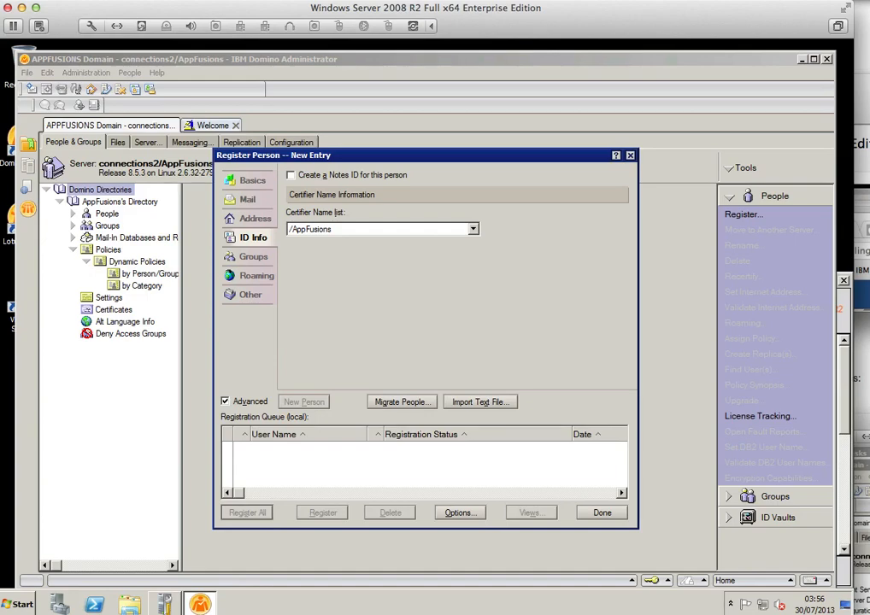
Step: Bring the Terminal forward and resize it to fill most of the screen
key("super+Tab")
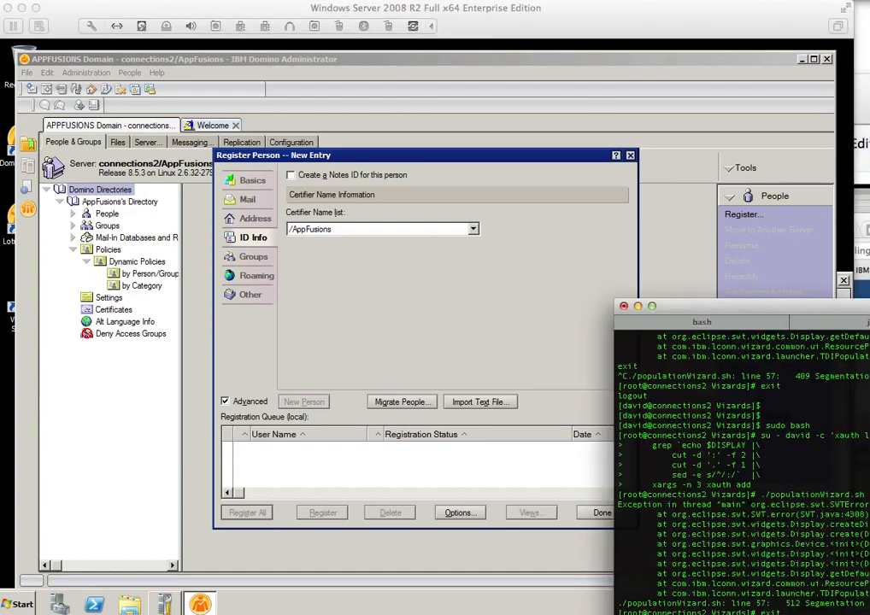
left_click_drag(803, 306, 689, 265)
left_click_drag(869, 260, 141, 1)
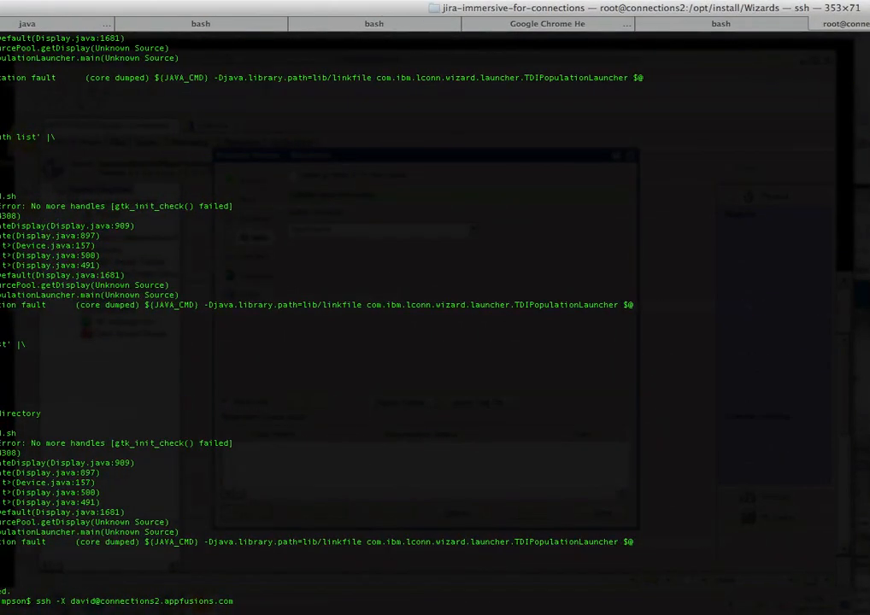
left_click_drag(869, 614, 537, 588)
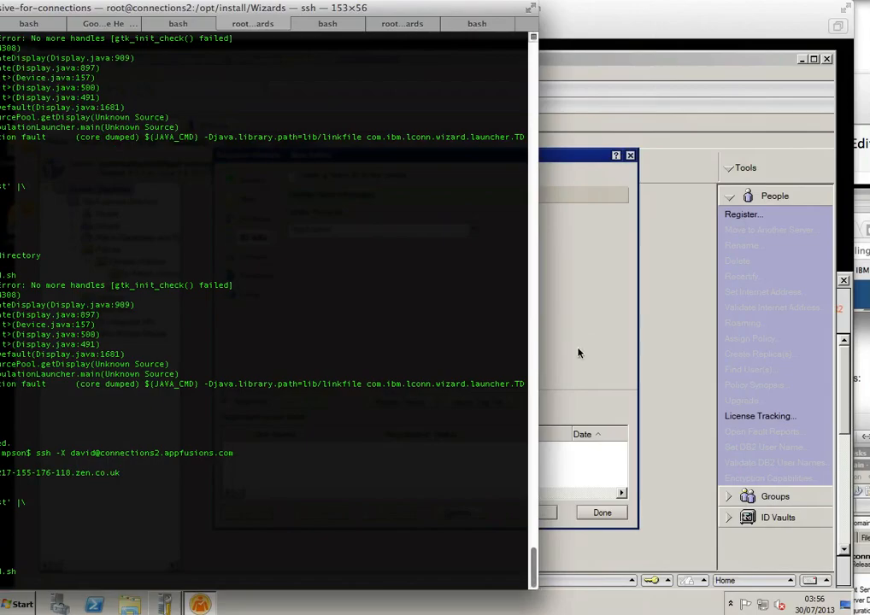
left_click_drag(445, 10, 6, 17)
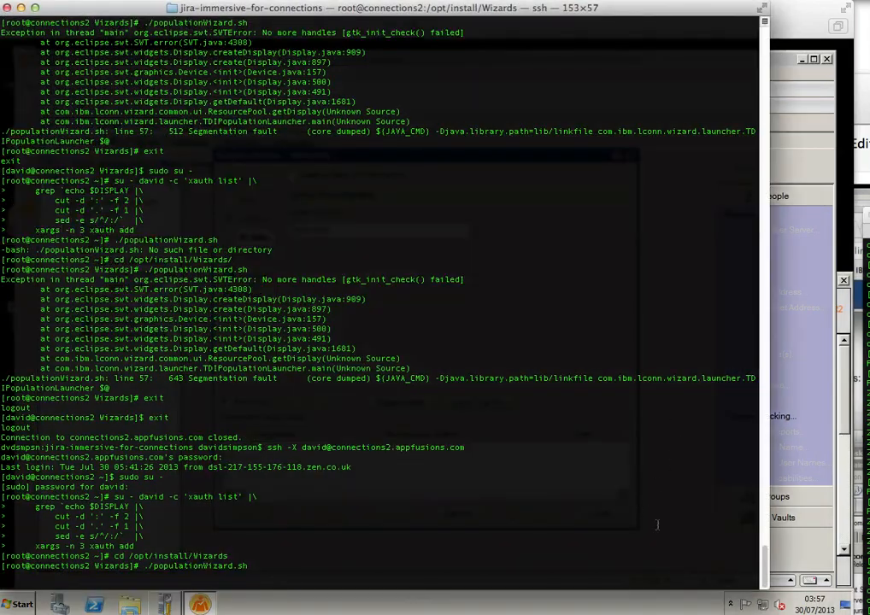
left_click_drag(767, 590, 851, 612)
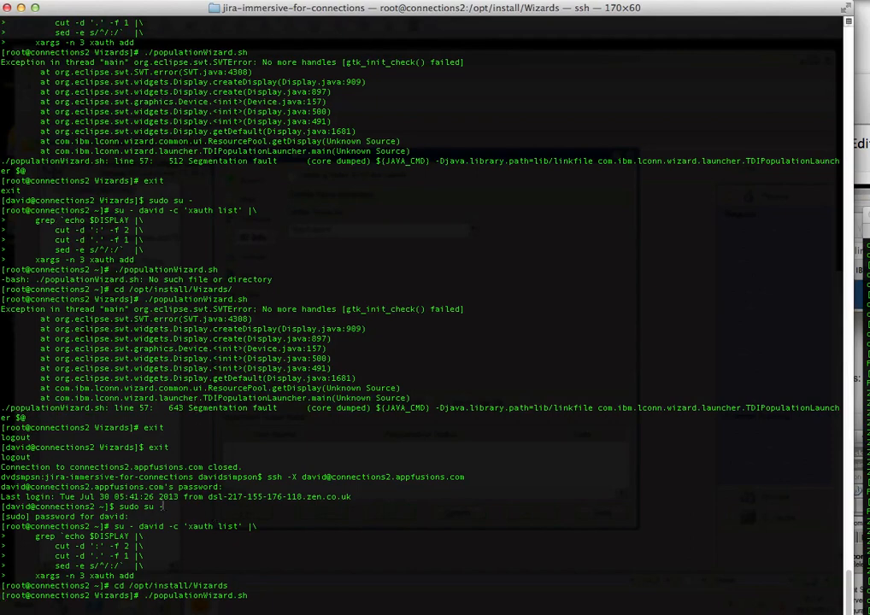
Step: Clear the ssh command and select the cd /opt/install/Wizards command for the wizard launch
left_click_drag(266, 476, 465, 478)
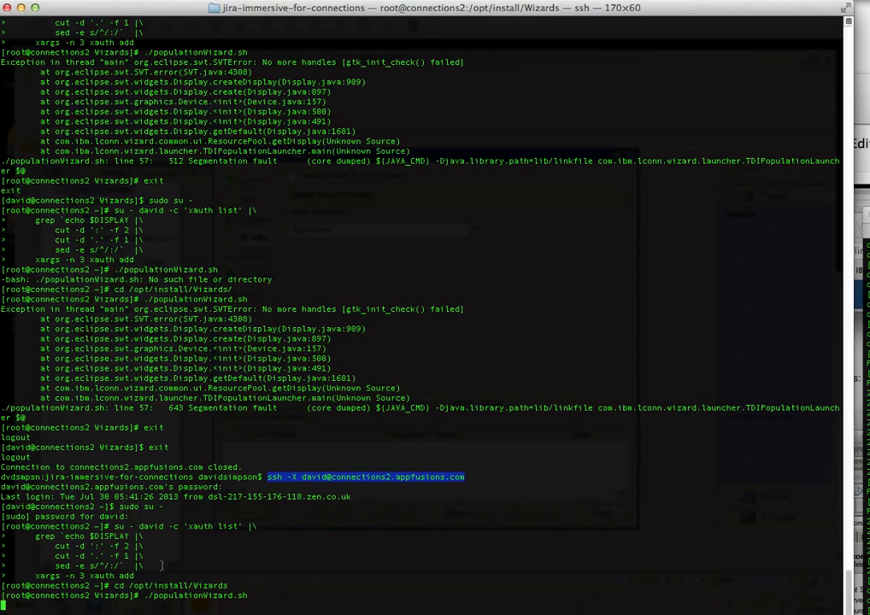
left_click(118, 586)
left_click_drag(115, 586, 228, 587)
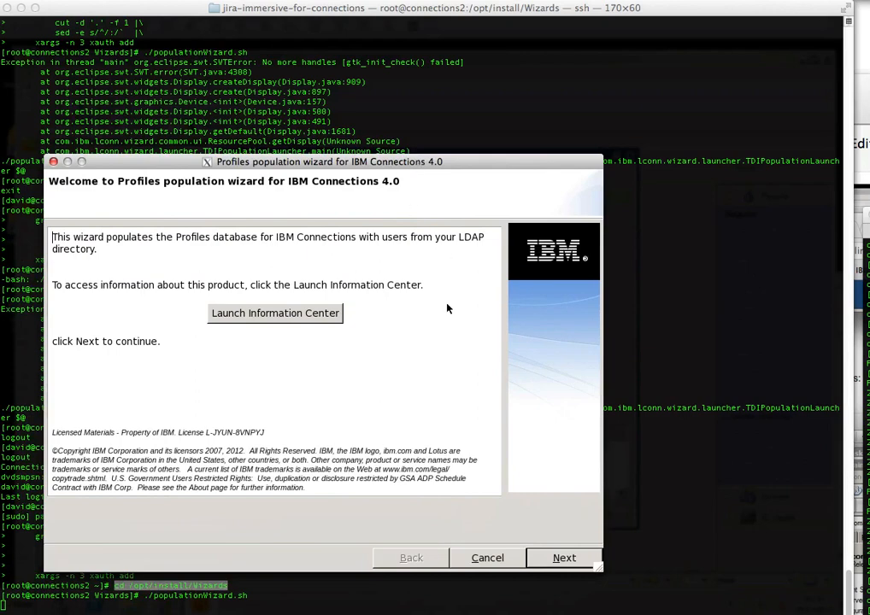
Step: Enter the LCUSER database password and advance past the LDAP server connection page
left_click_drag(389, 163, 399, 120)
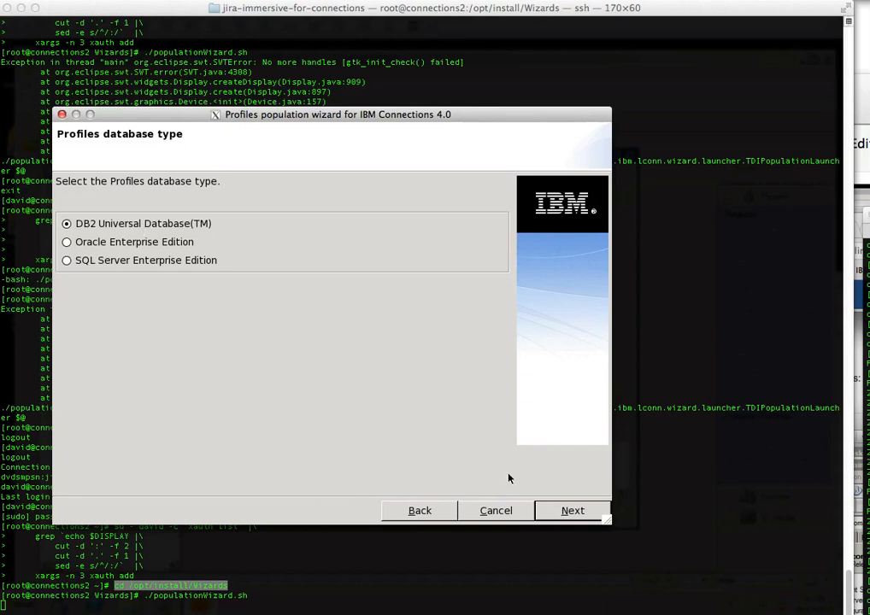
left_click(586, 515)
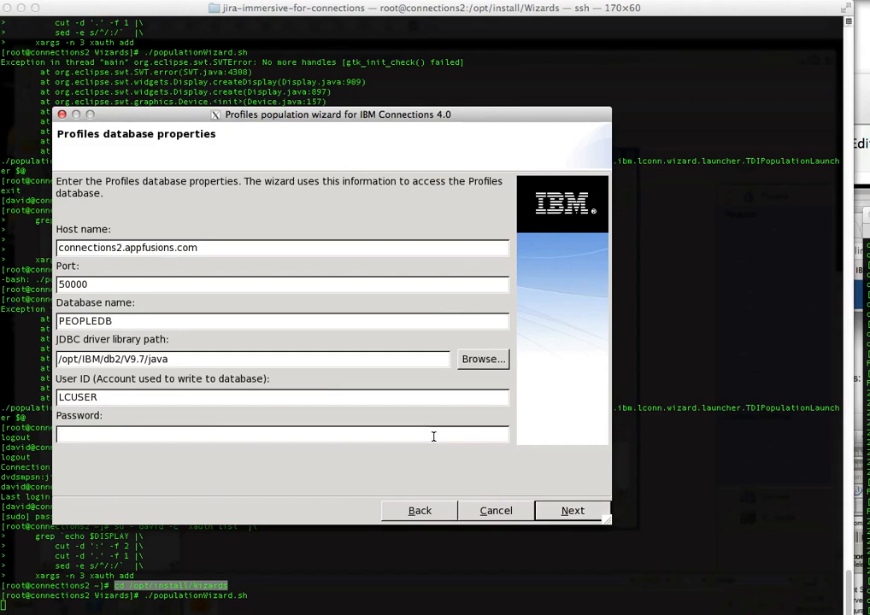
type("********")
left_click(574, 511)
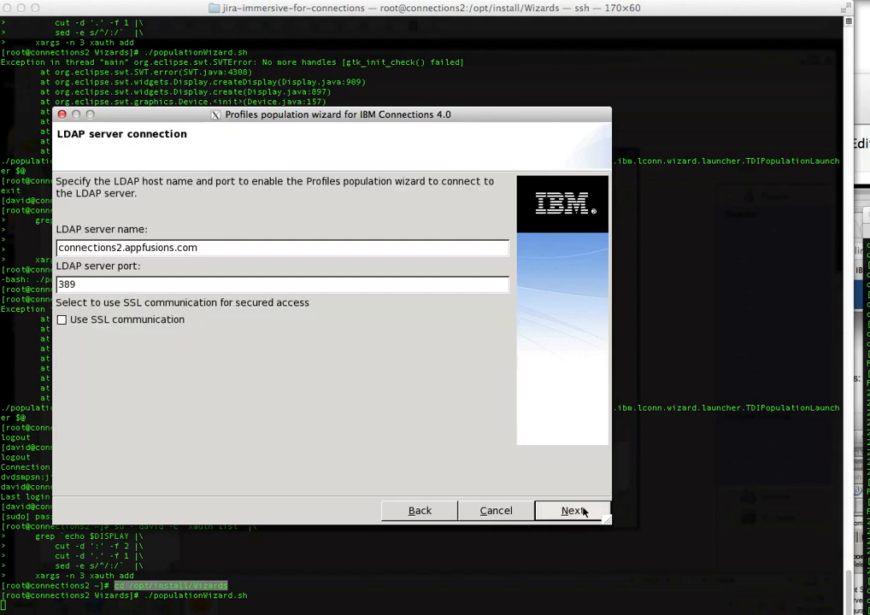
left_click(584, 510)
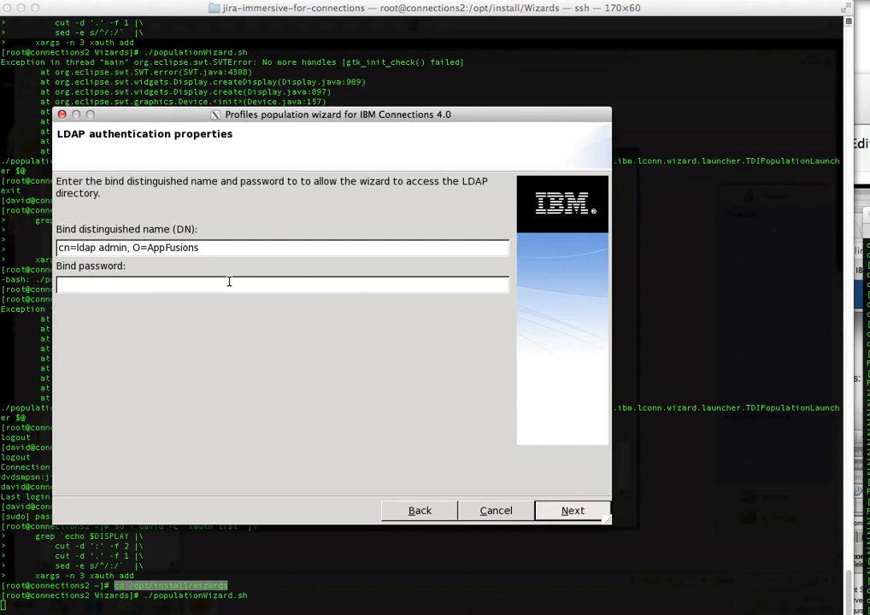
Step: Paste the LDAP bind password and accept search base and mapping defaults through to the summary
key("ctrl+v")
left_click(575, 512)
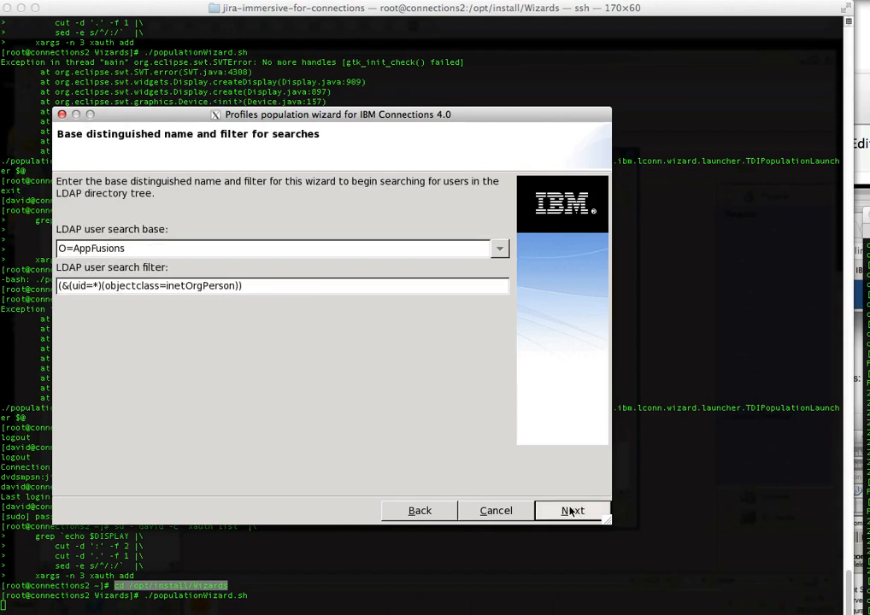
left_click(571, 511)
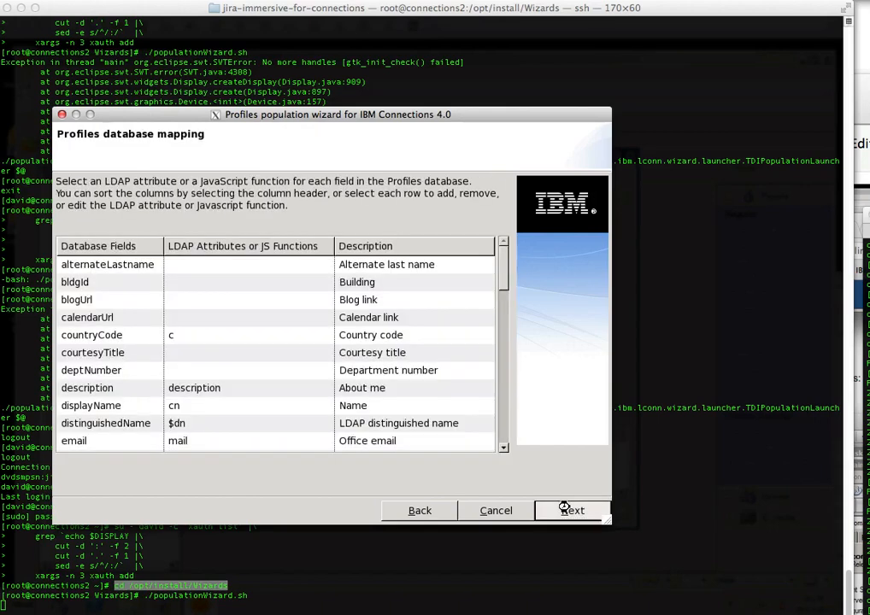
left_click(569, 511)
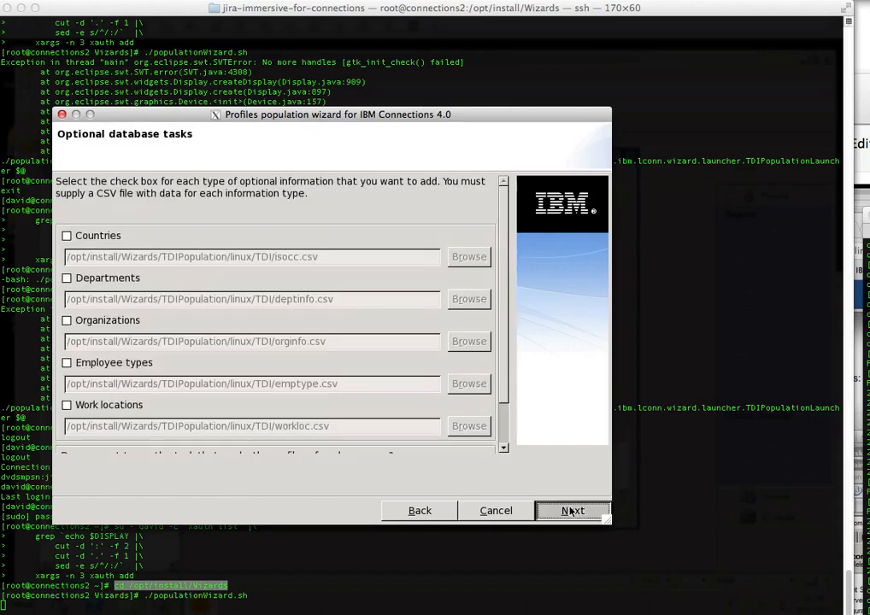
left_click(568, 510)
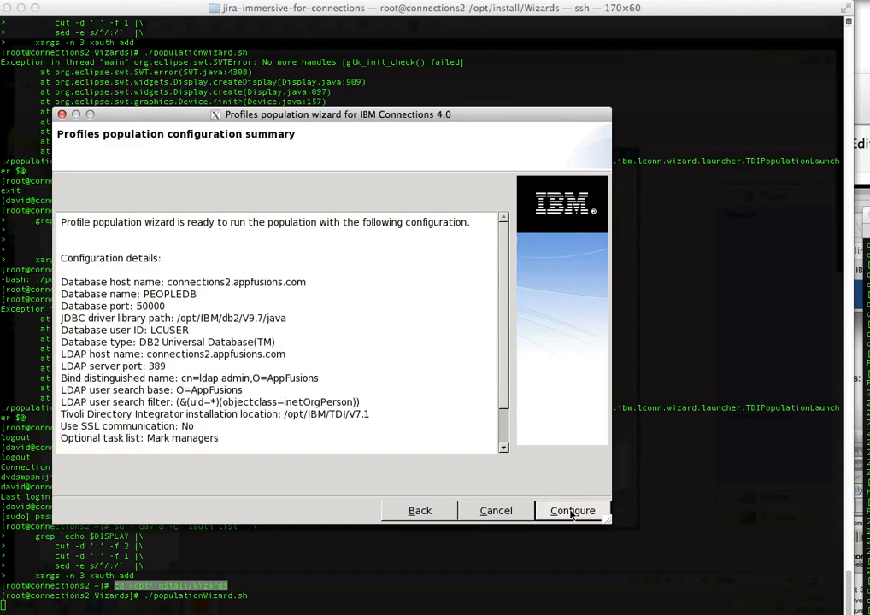
Step: Run the Profiles population, confirm 1 success record and 11 duplicates, then finish the wizard
left_click(569, 512)
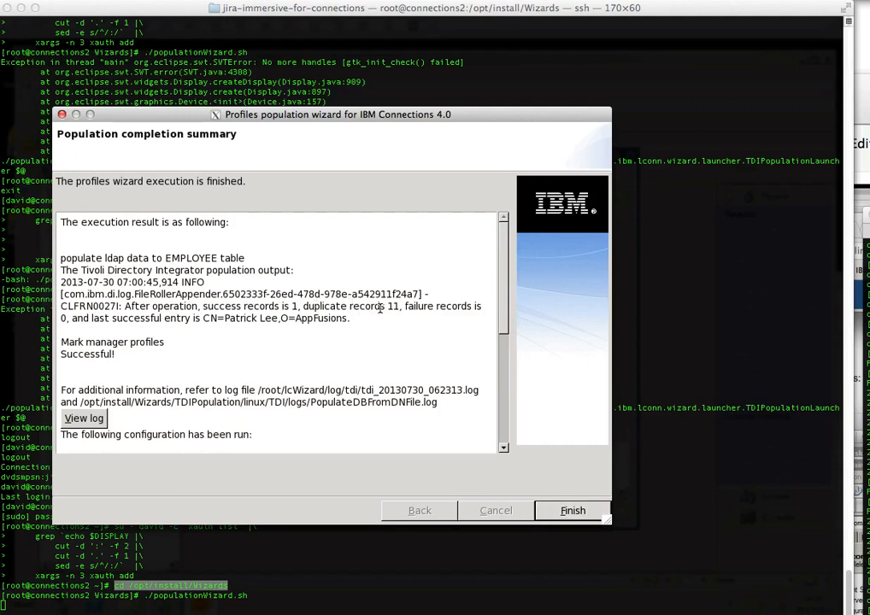
left_click_drag(314, 306, 398, 307)
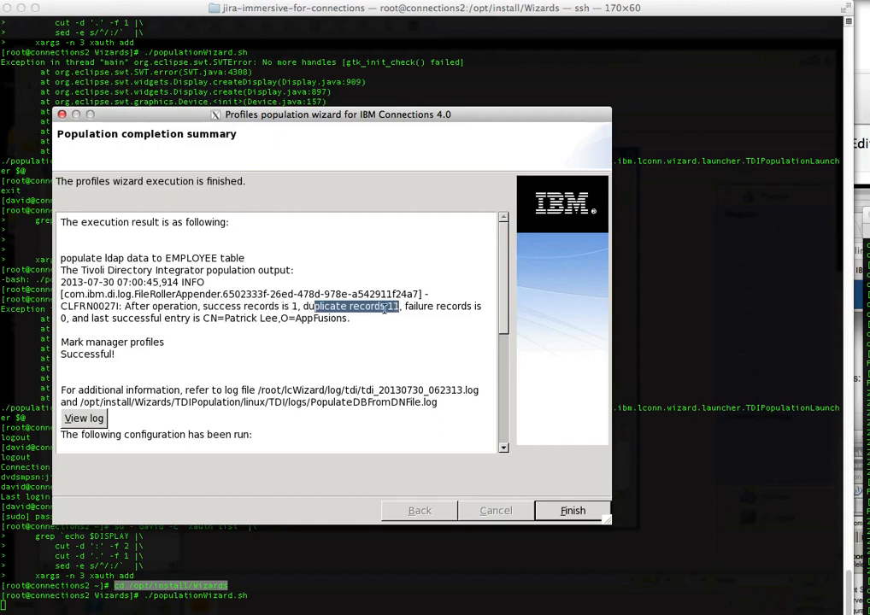
left_click_drag(243, 306, 347, 306)
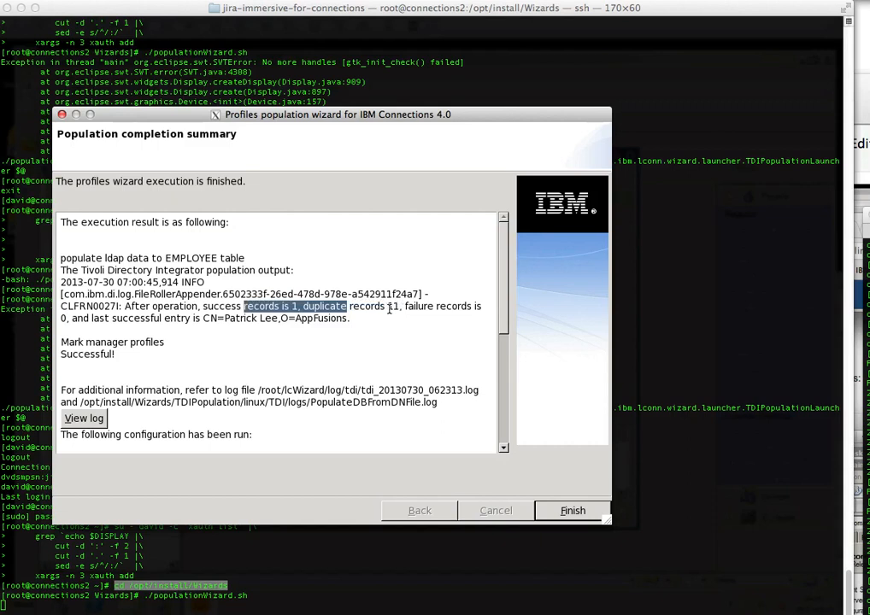
left_click(394, 306)
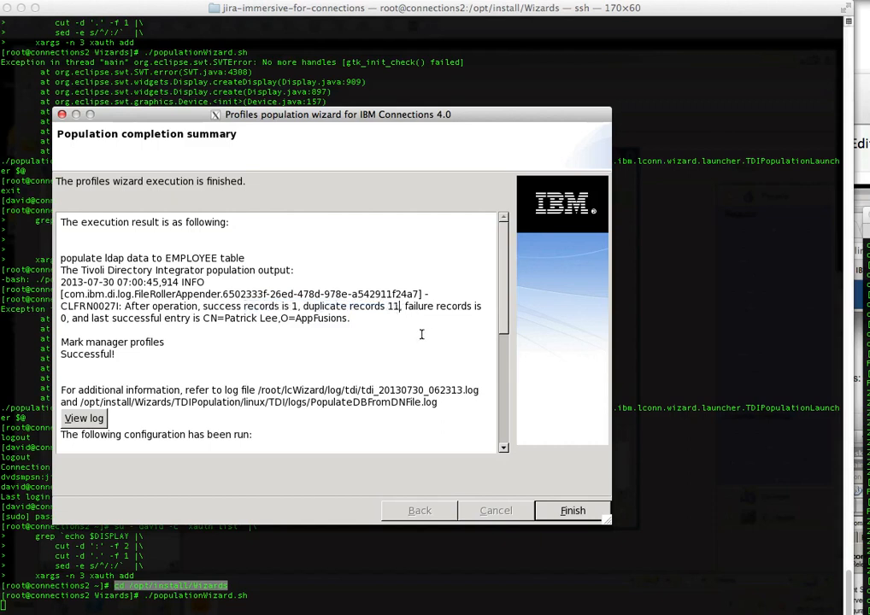
left_click(574, 511)
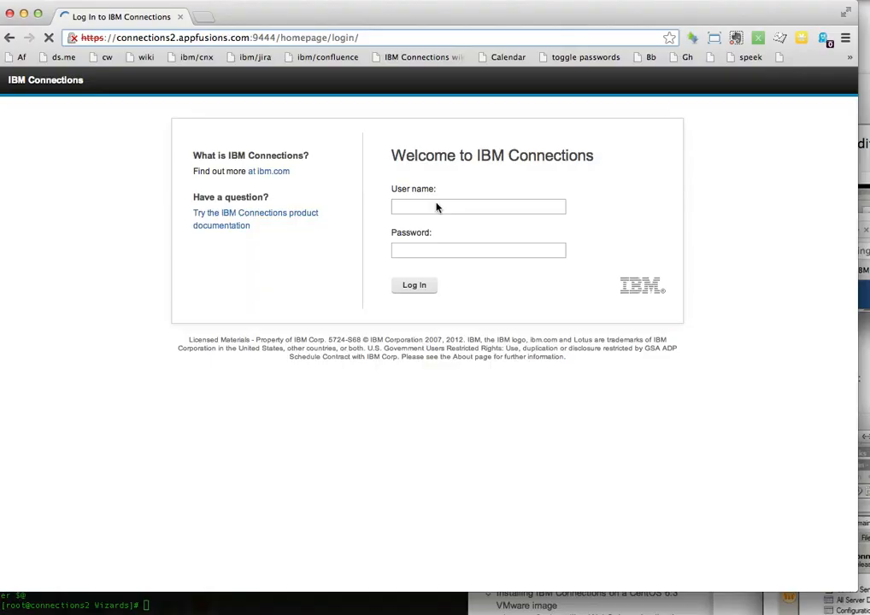
Step: Log in to IBM Connections with the new user's name and password, then open the account menu
left_click(427, 206)
type("charlie")
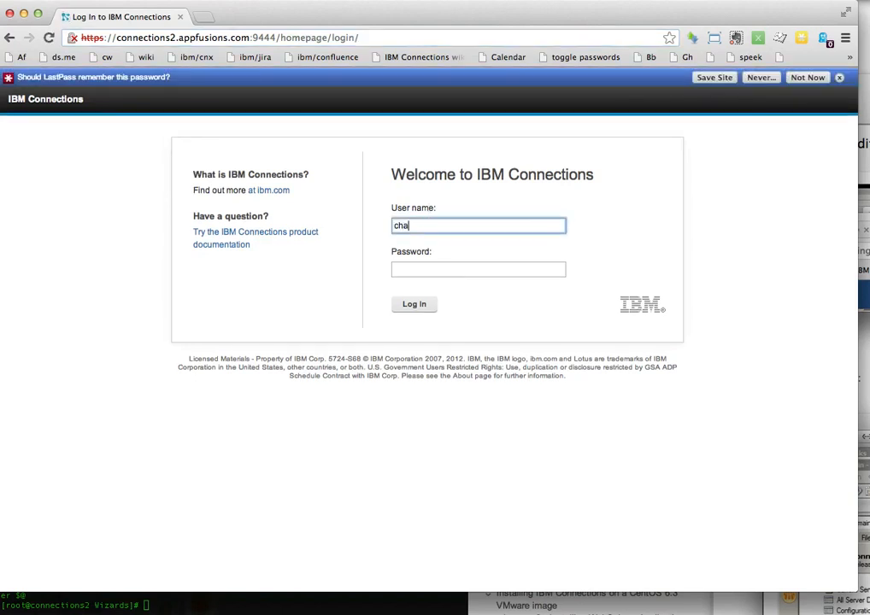
key("Tab")
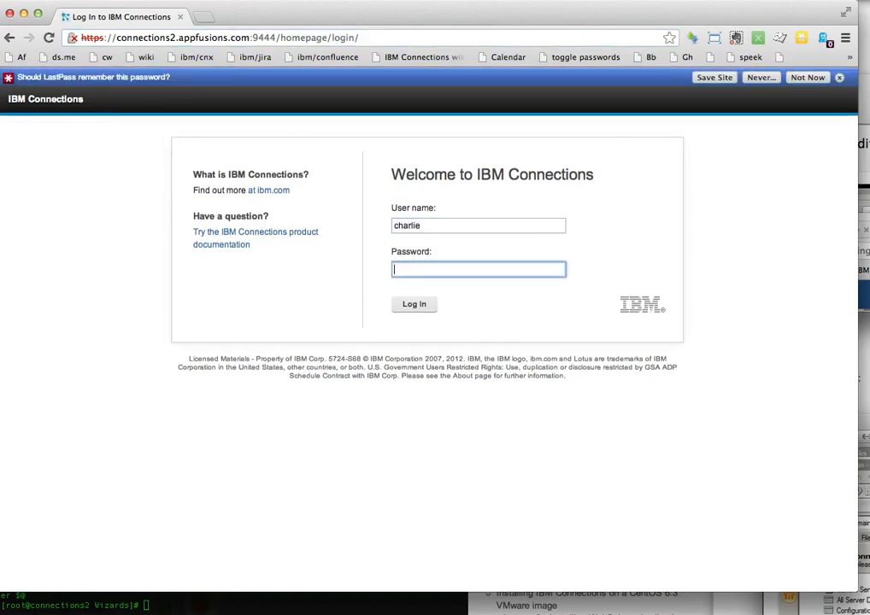
type("********")
left_click(419, 308)
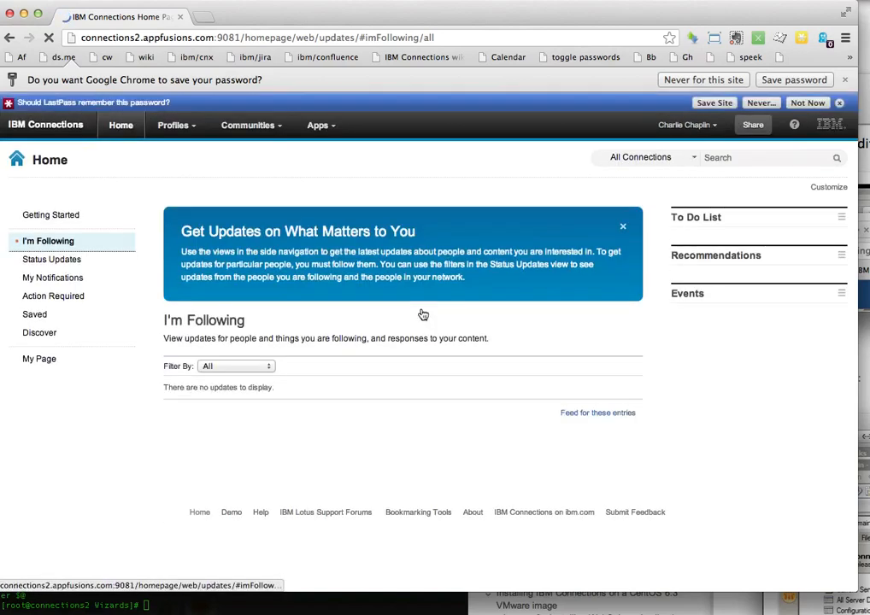
left_click(709, 130)
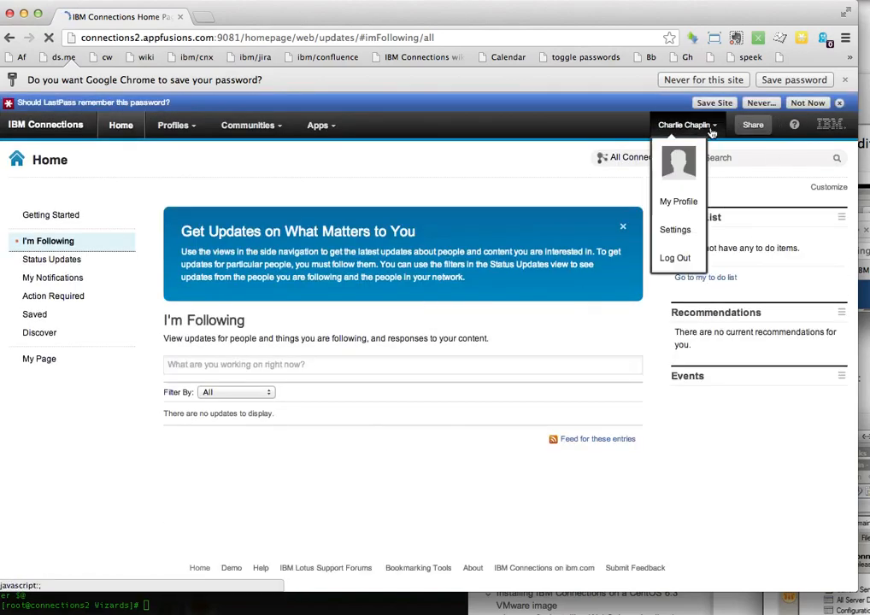